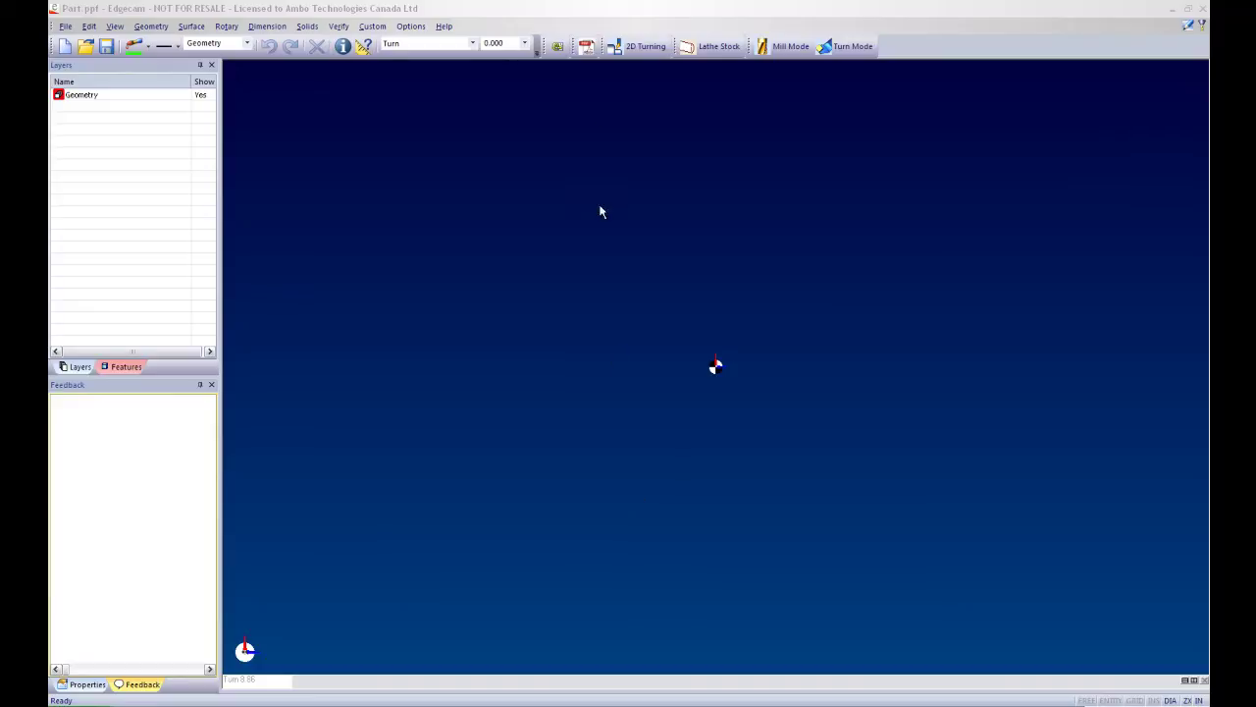
Open the 2D Turning drawing as a PDF and in eDrawings to examine the part's shape and dimensions, then close both.
click(560, 52)
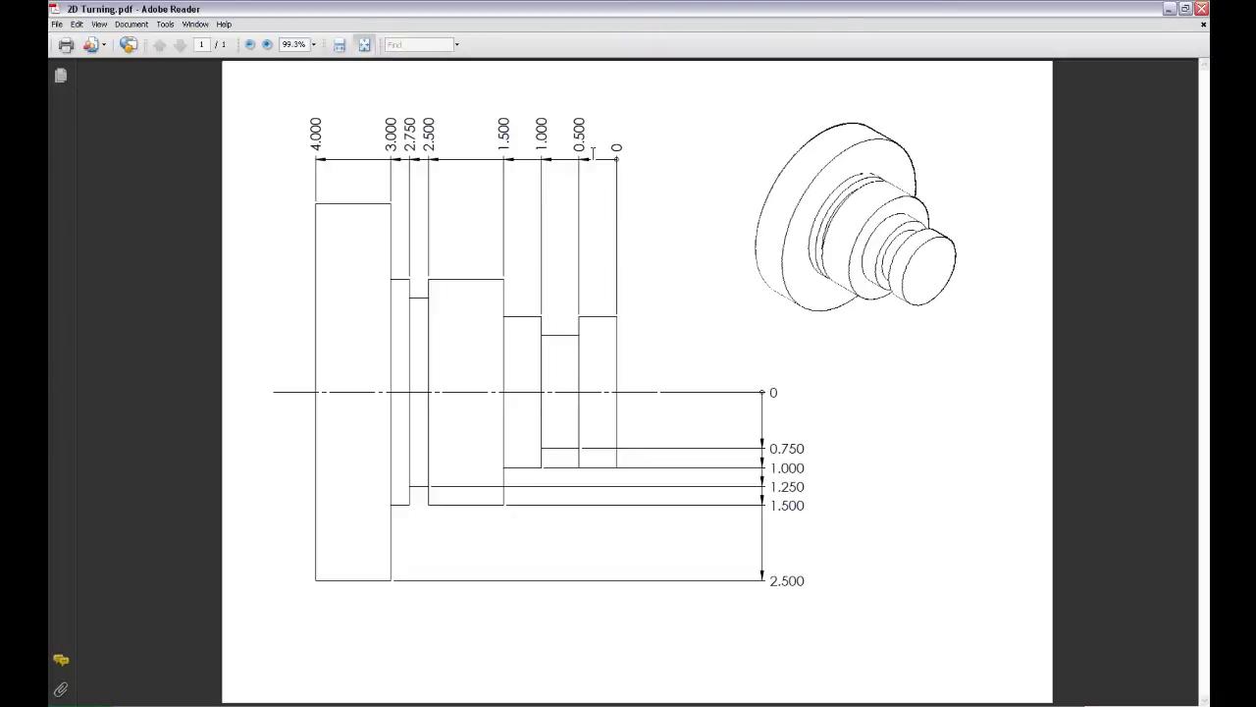
click(1201, 10)
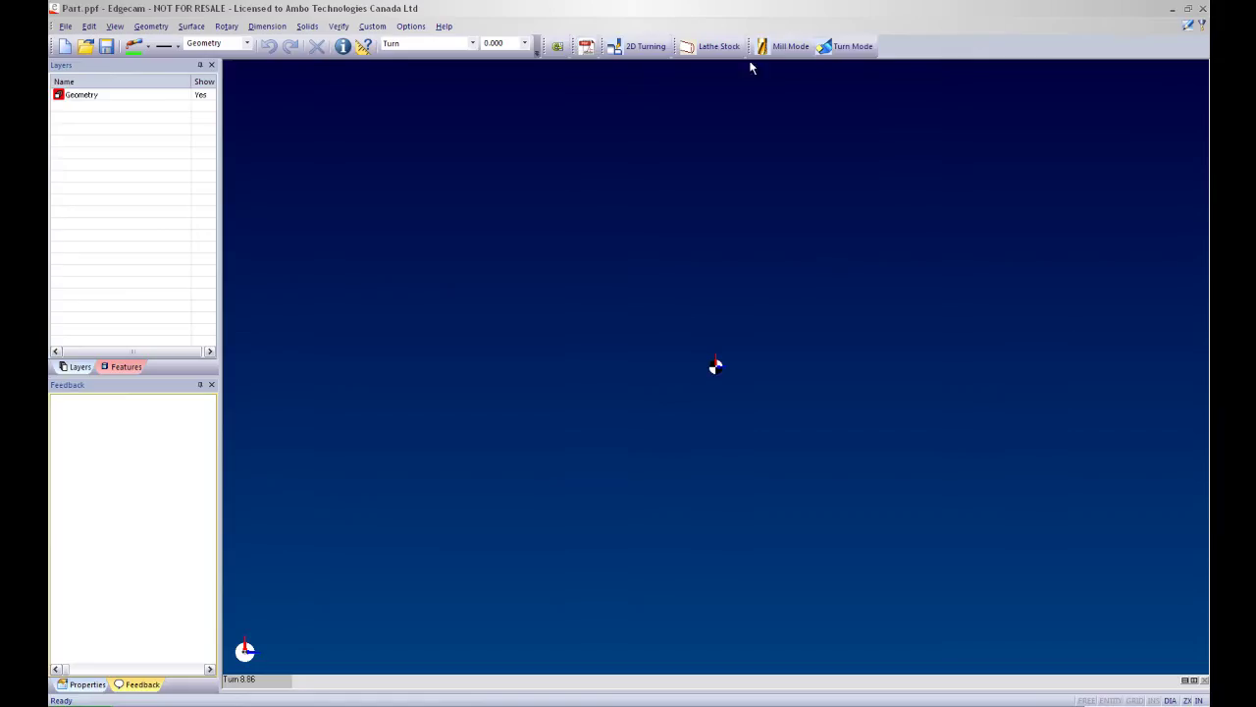
click(567, 51)
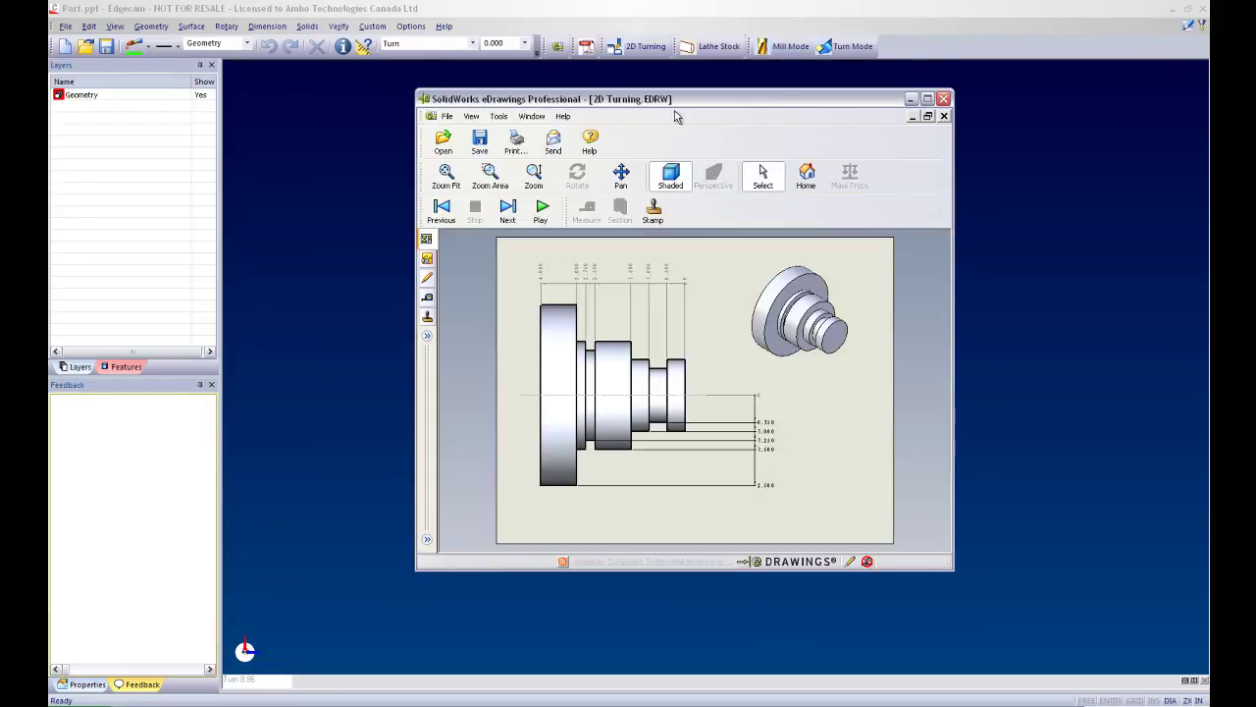
scroll(699, 380, up, 4)
mouse_move(827, 478)
middle_down()
mouse_move(766, 320)
mouse_move(838, 419)
mouse_move(971, 540)
middle_up()
mouse_move(780, 336)
middle_down()
mouse_move(827, 498)
mouse_move(829, 418)
mouse_move(793, 364)
mouse_move(768, 381)
middle_up()
scroll(830, 424, down, 3)
scroll(769, 381, down, 2)
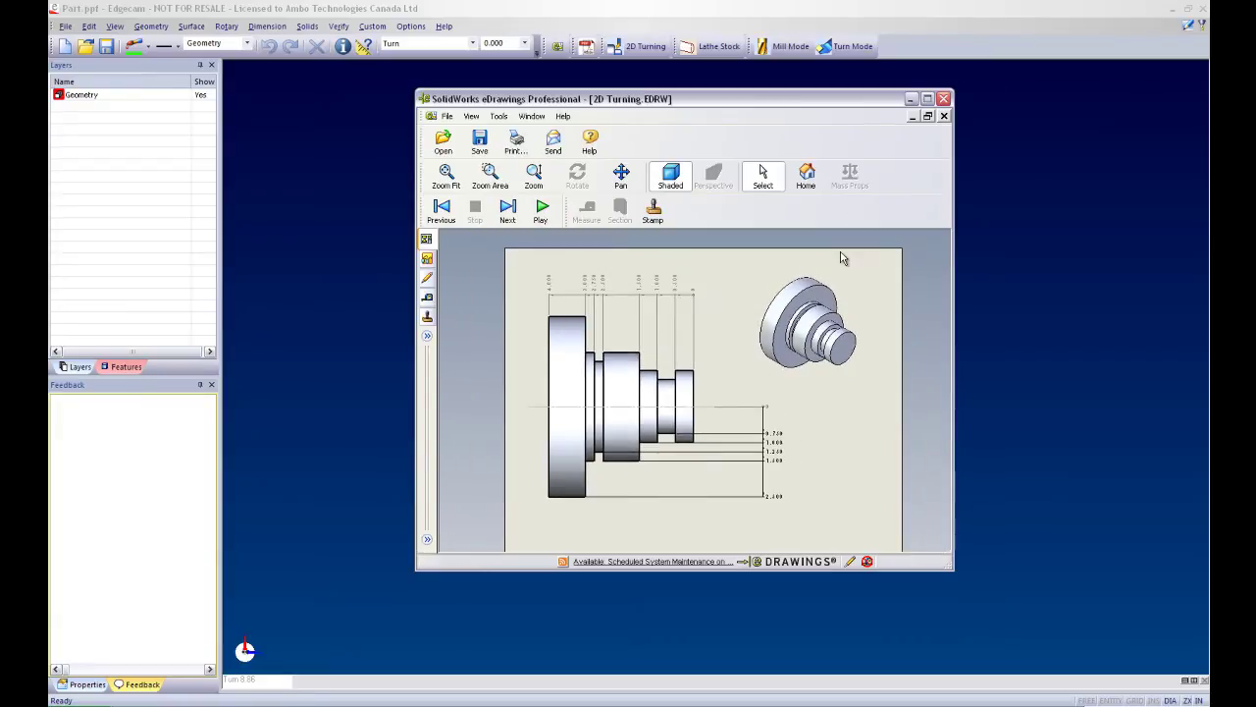
click(942, 99)
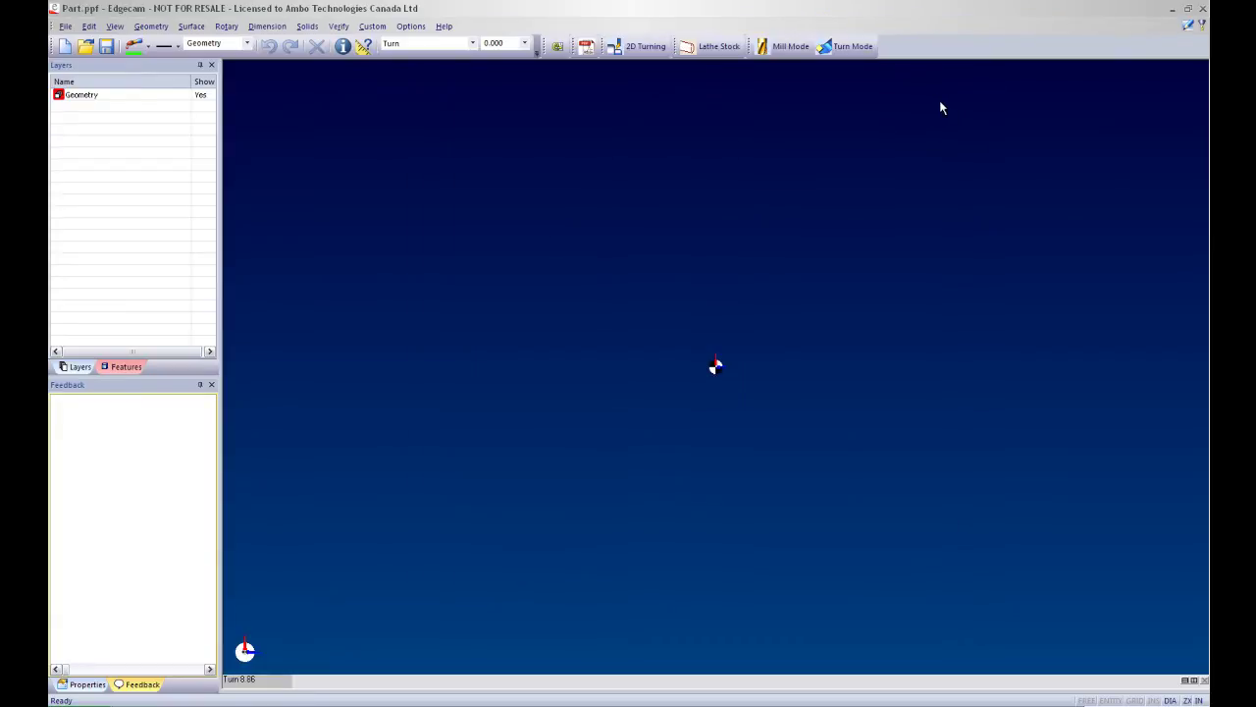
Start the 2D Turning profile from the front face with diameter 1 to Z 0.5, 0.75 to Z 1 and 1 to Z 1.5.
click(645, 49)
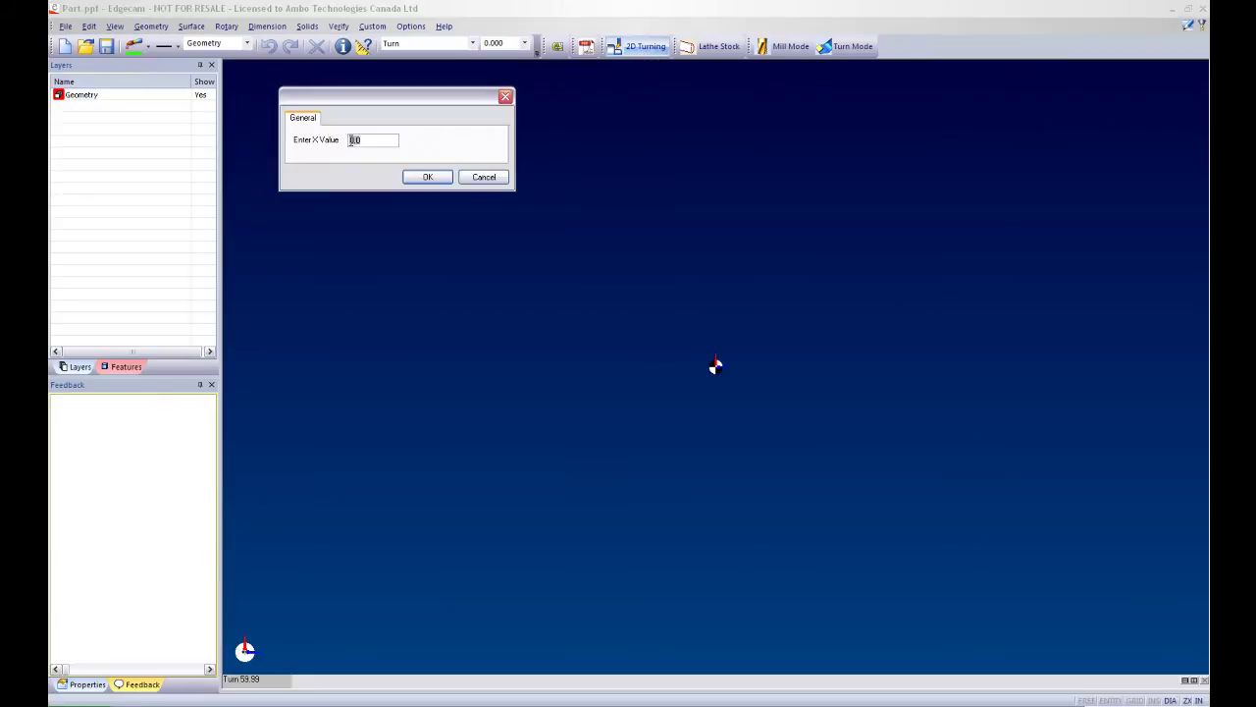
text(4)
key(Return)
text(-1)
key(Return)
text(.75)
key(Return)
text(-2)
key(Return)
text(1.5)
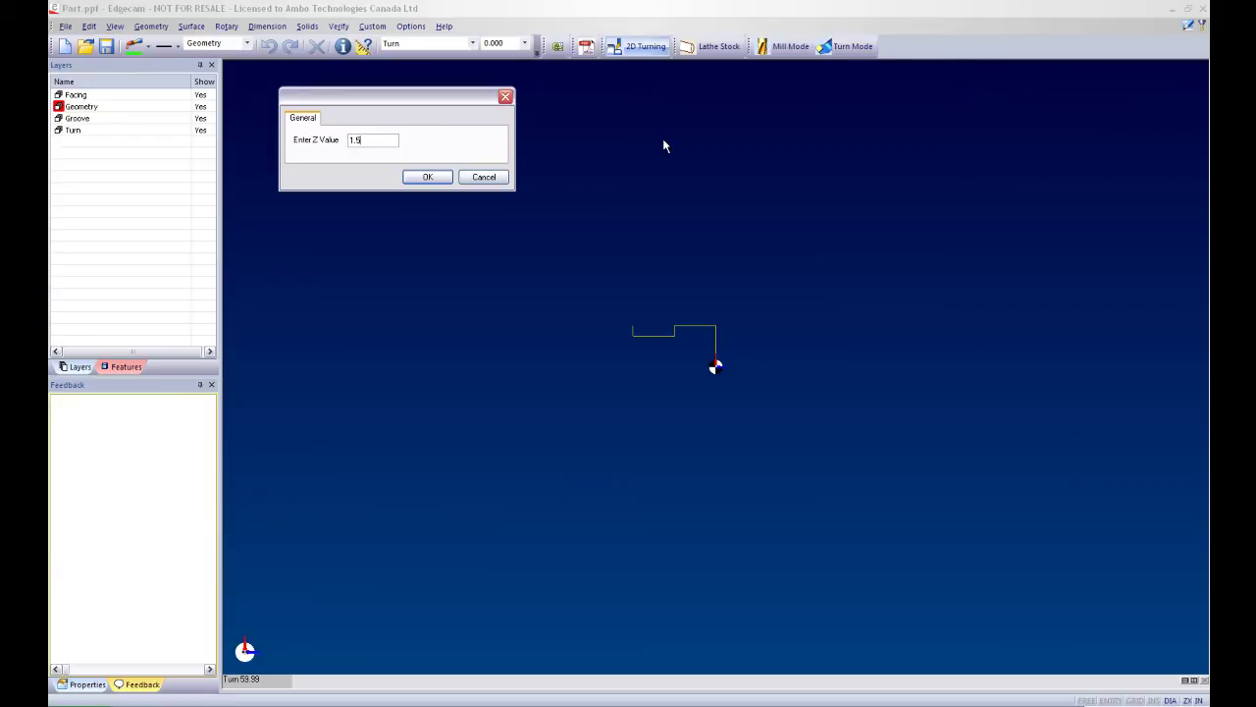
key(Return)
Complete the profile with diameter 1.5 to Z 2.5, 1.25 to Z 2.75, 1.5 to Z 3 and 2.5 to Z 4, ending on the centreline.
key(Return)
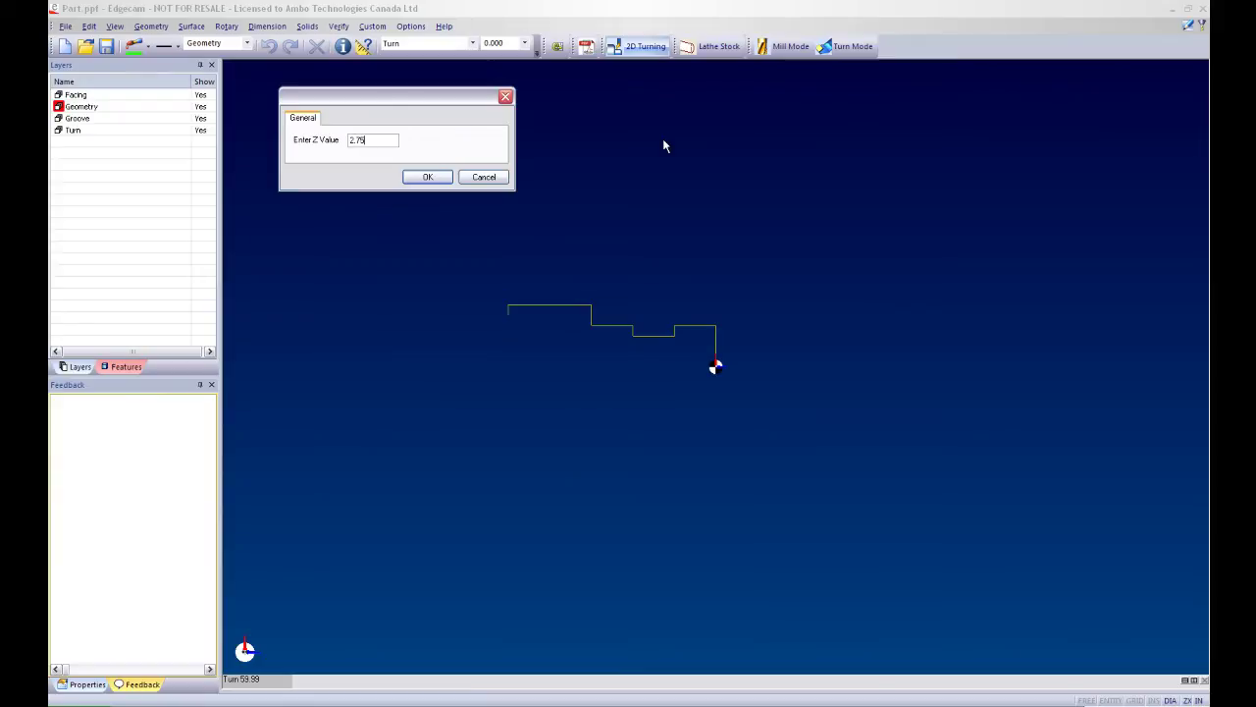
key(Return)
key(Return)
key(Return)
key(Return)
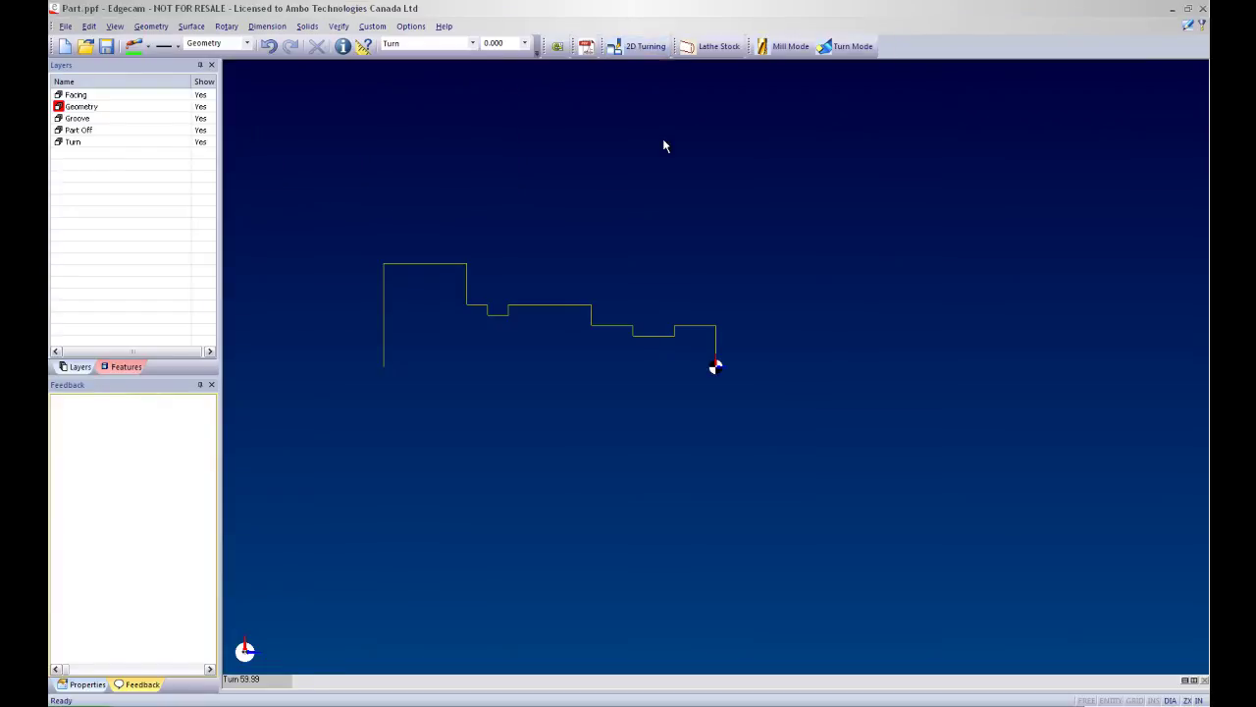
Create lathe stock around the profile with a 2.6 outside diameter and an overall length extending past the part's back face.
middle_drag(586, 374, 891, 383)
scroll(891, 383, up, 2)
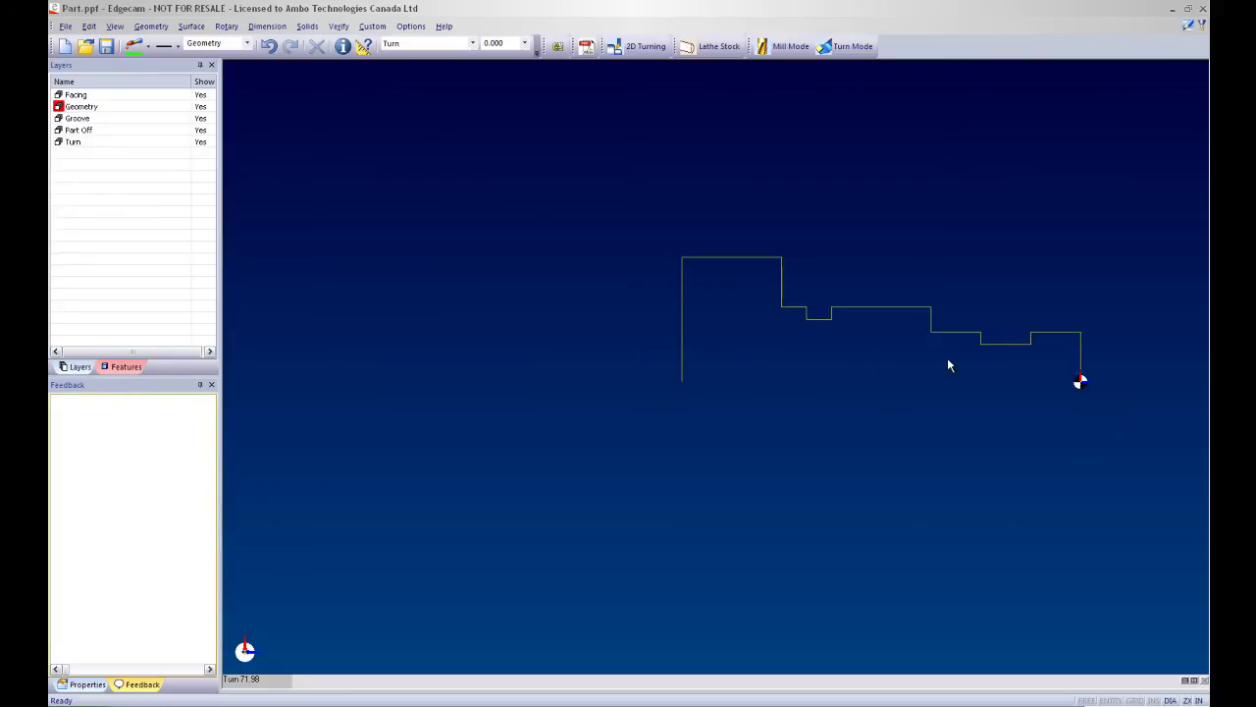
middle_drag(974, 355, 889, 367)
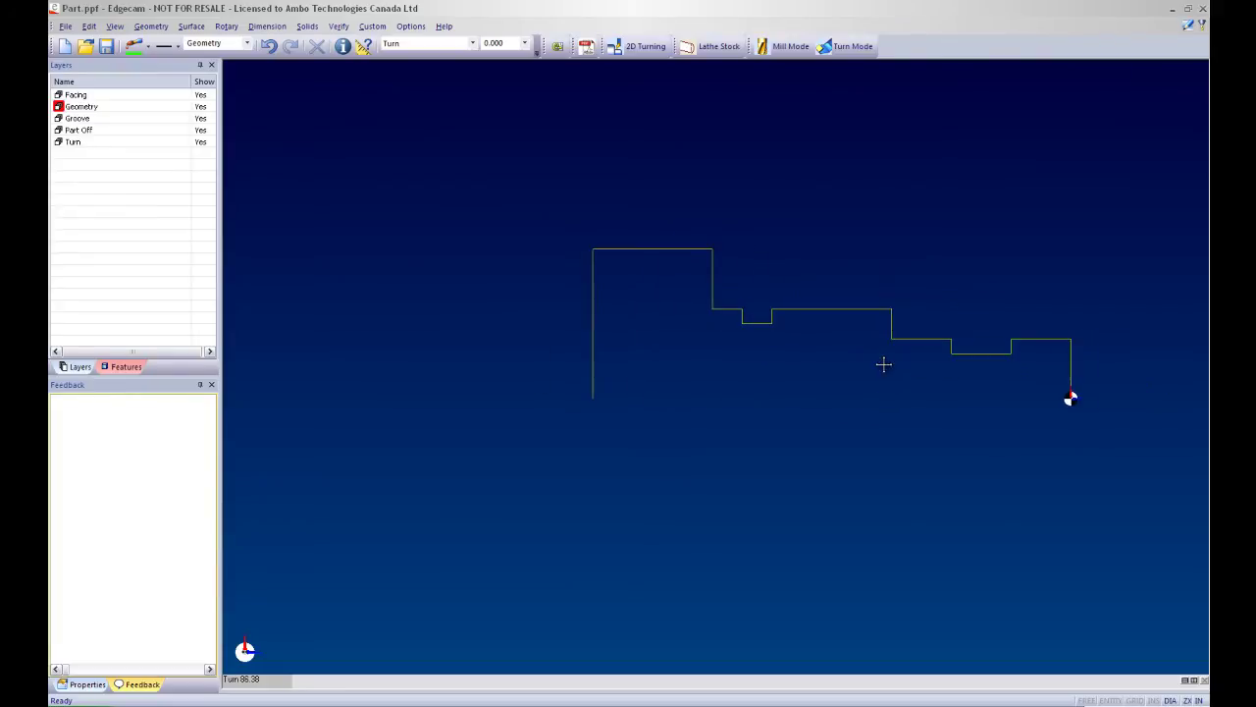
click(717, 51)
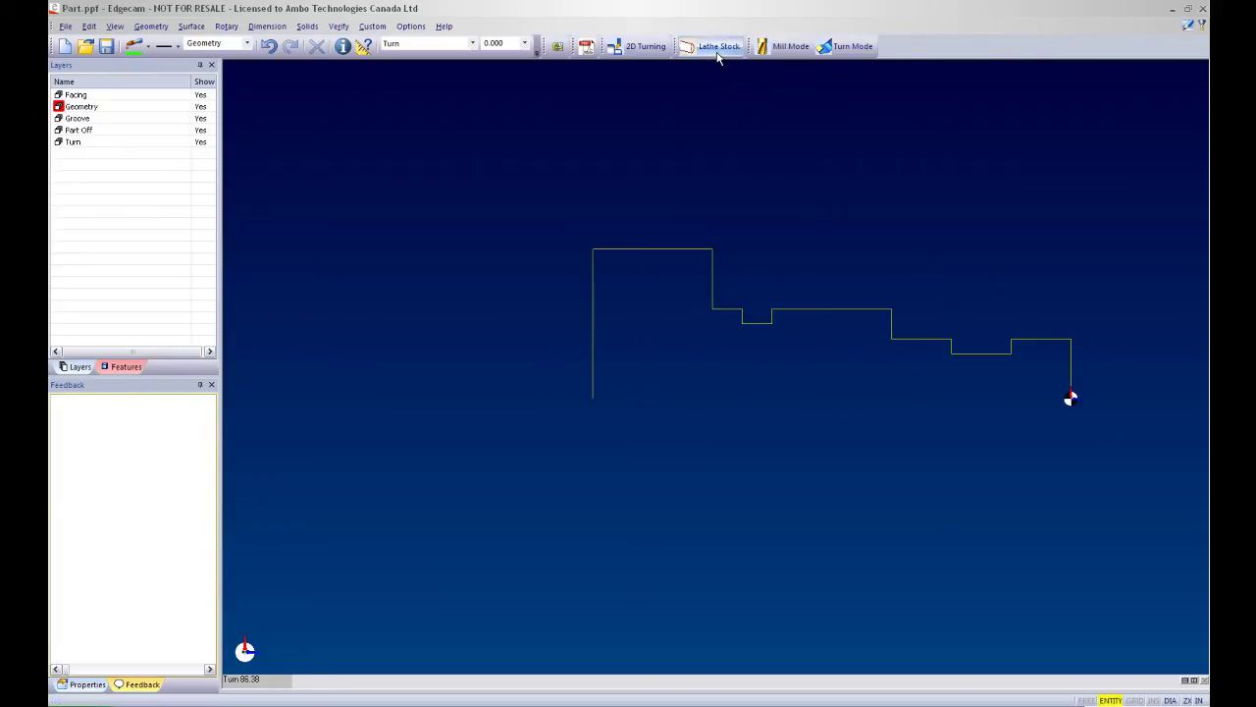
right_click(710, 148)
text(2.6)
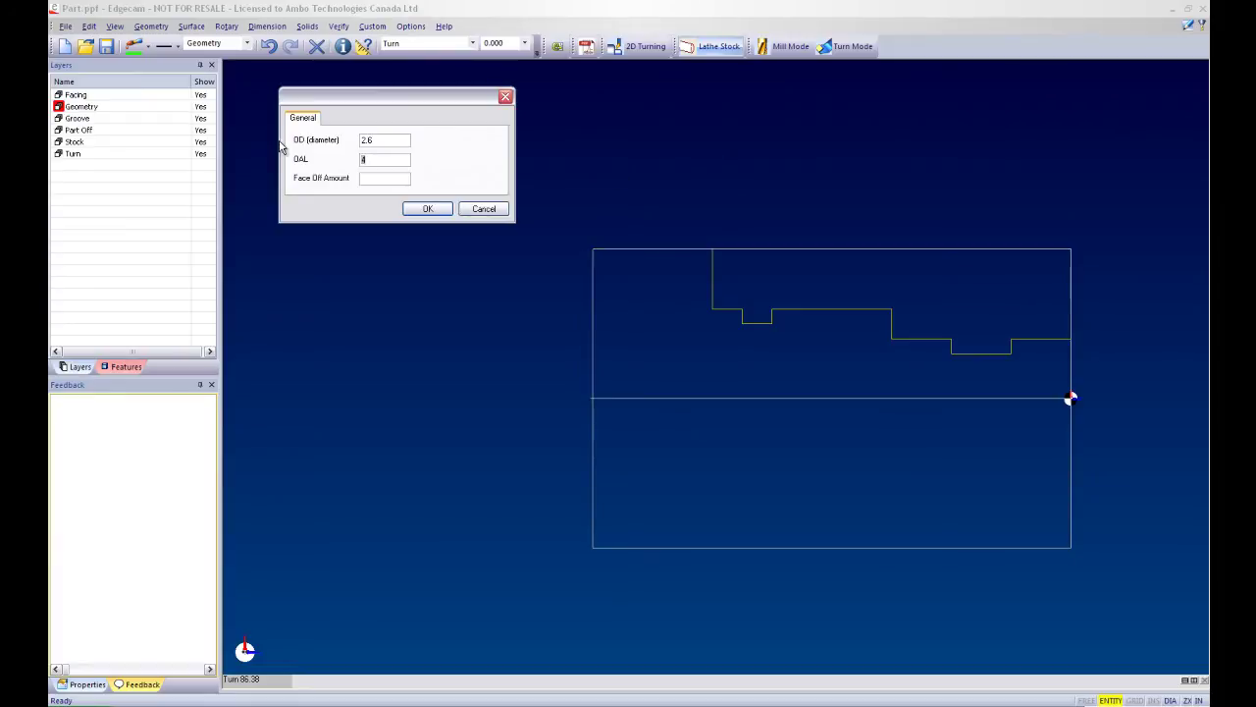
key(Return)
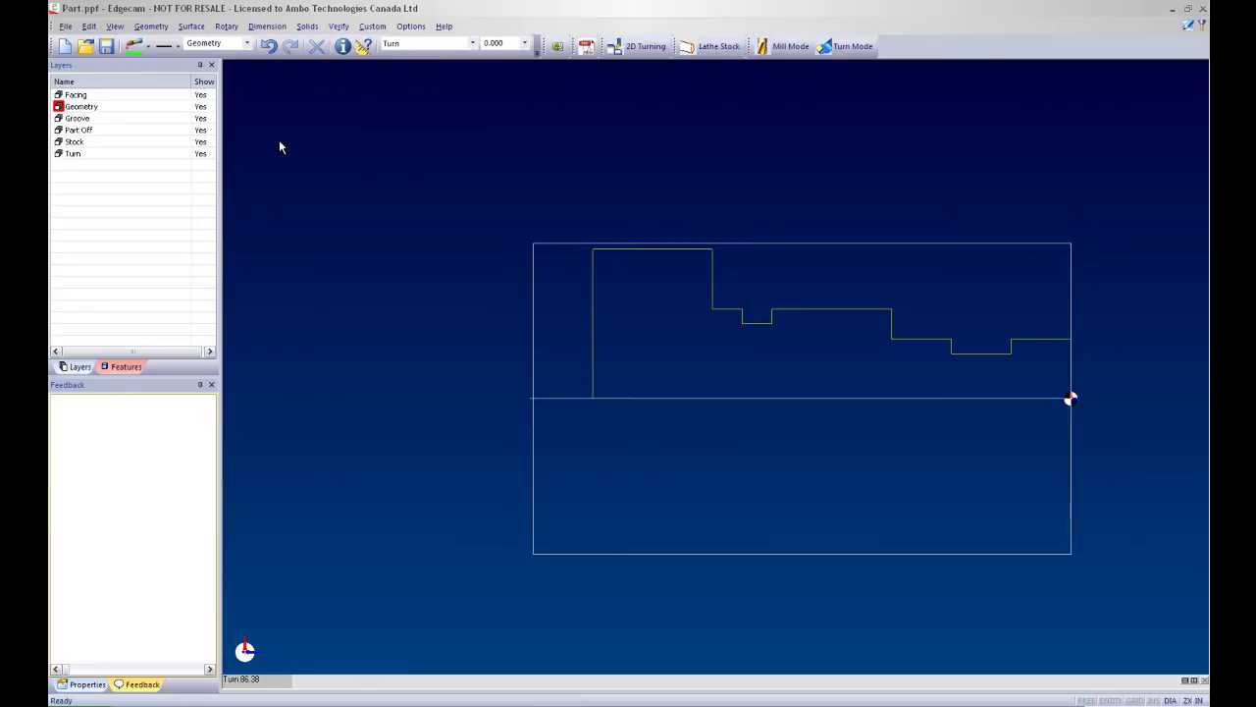
Enter manufacturing and set up a Turn machining sequence on the doosan lynx machine with a part stick out of 4.25.
mouse_move(723, 462)
middle_down()
mouse_move(631, 383)
mouse_move(617, 396)
middle_up()
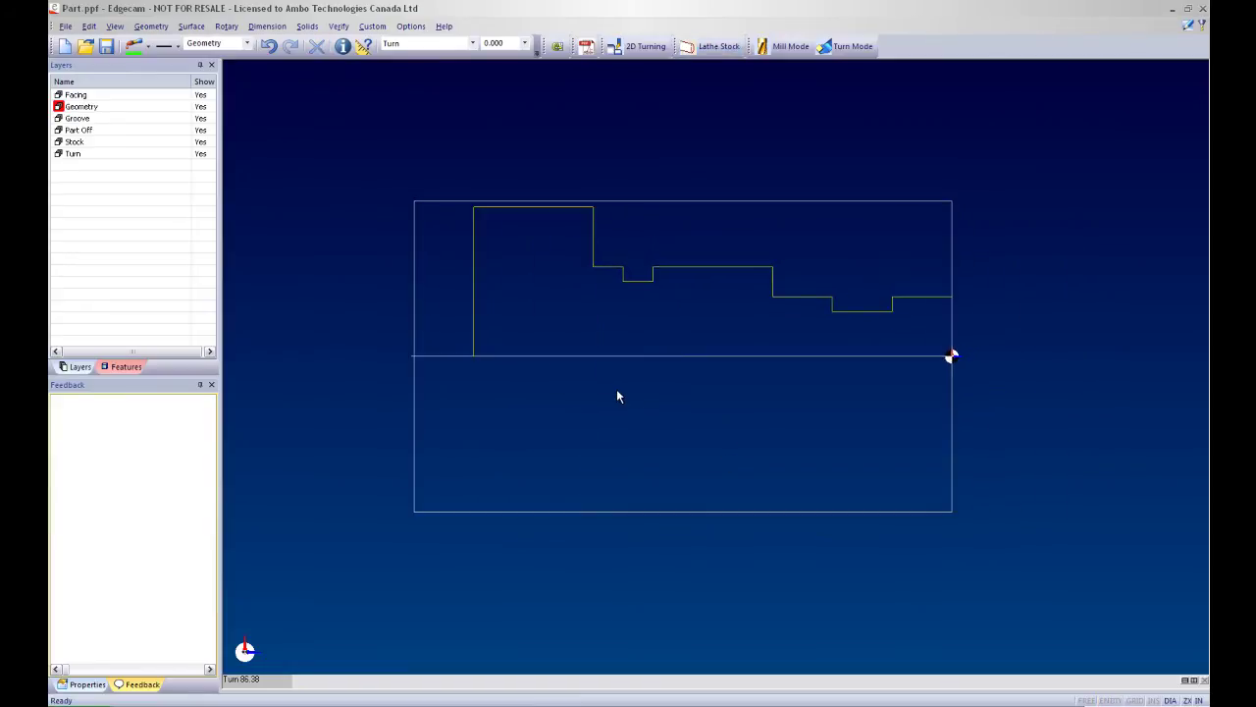
right_click(671, 326)
click(709, 455)
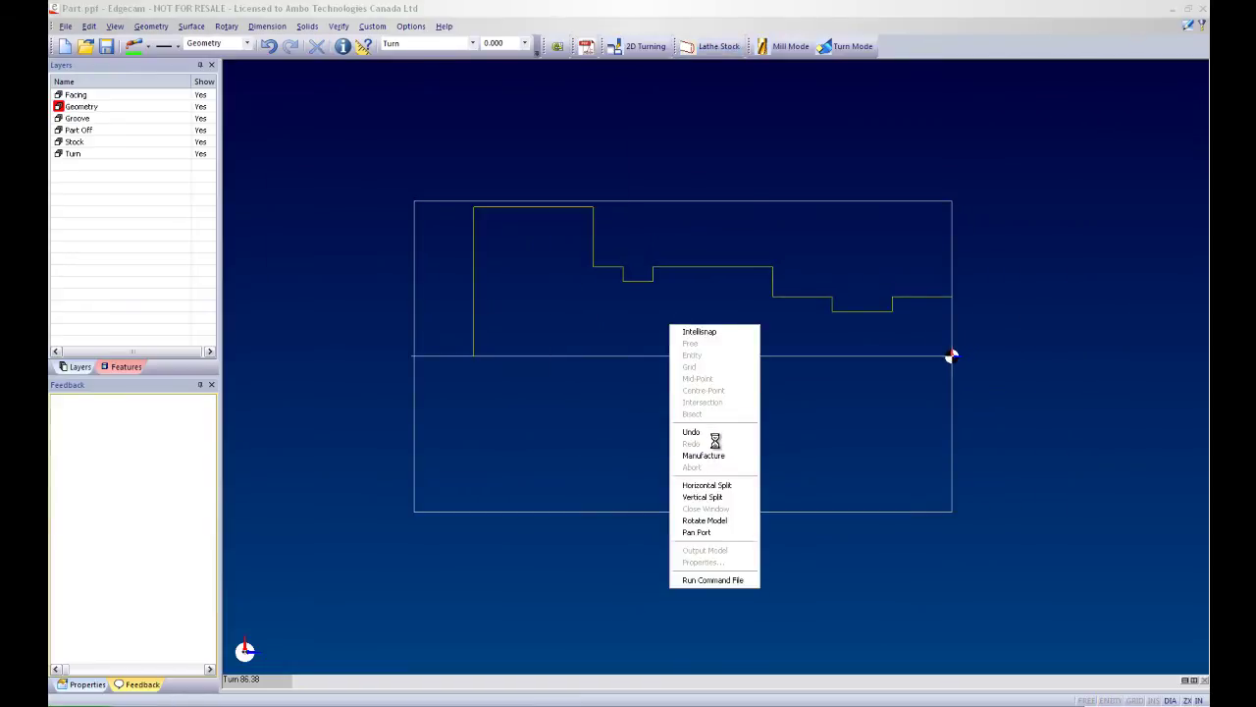
click(596, 175)
click(592, 195)
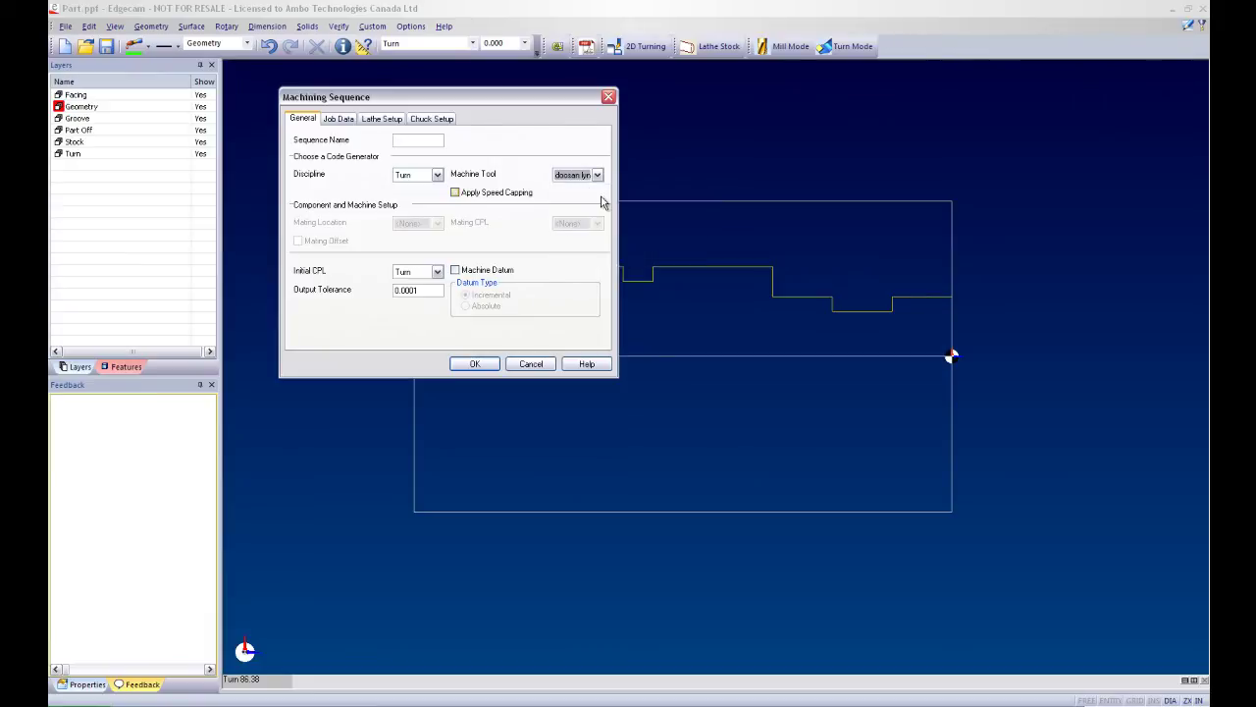
click(382, 119)
click(571, 169)
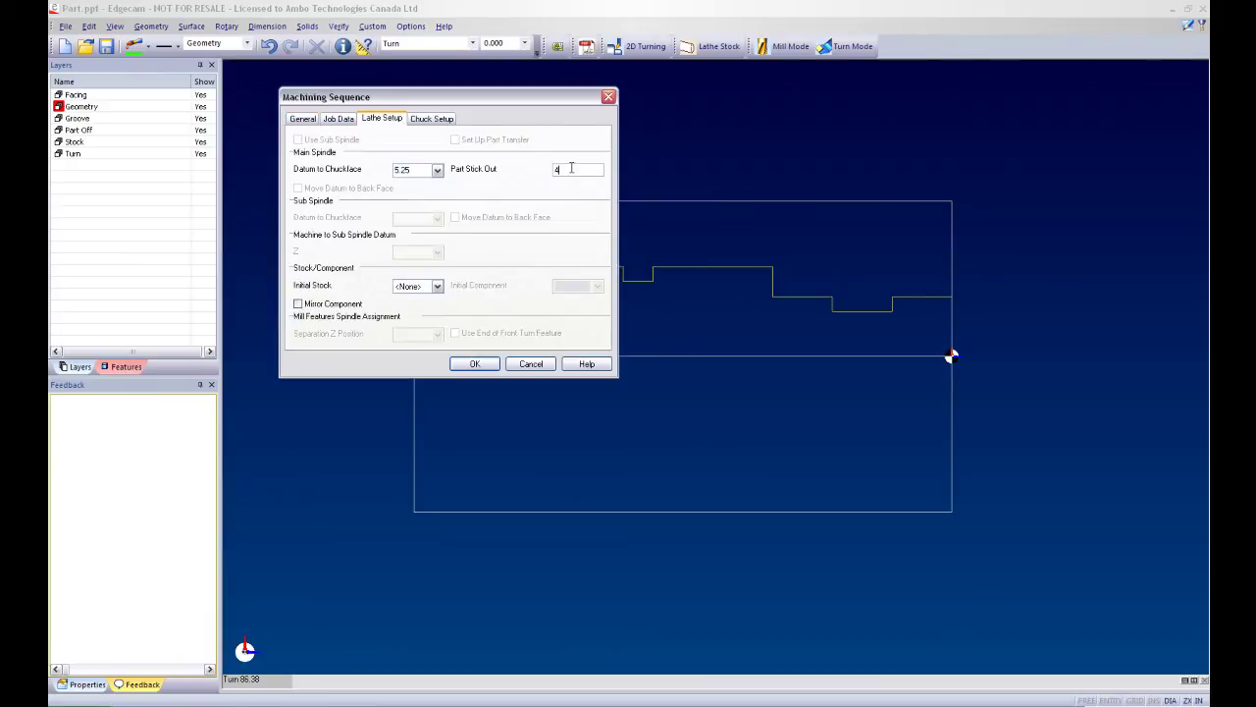
text(4.25)
Select Chuck for the main spindle, set the component grip diameter to Digitise, and pick it at the stock's upper back corner.
click(437, 118)
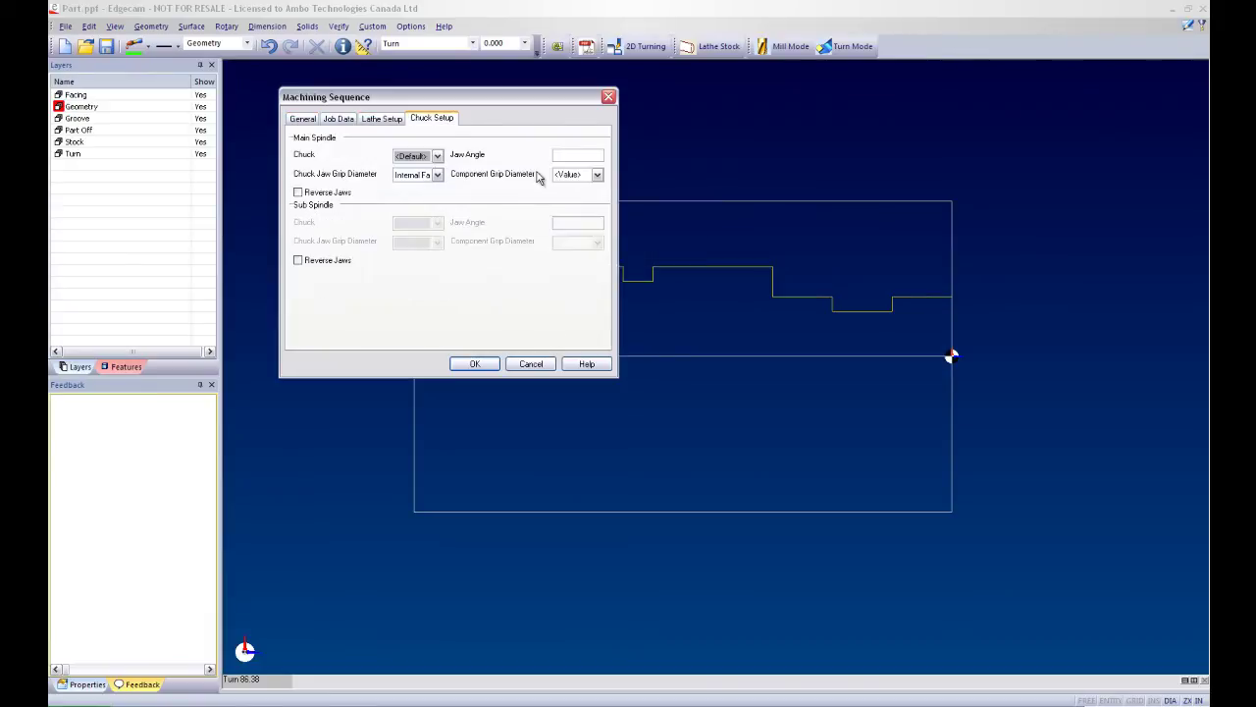
click(595, 175)
click(582, 196)
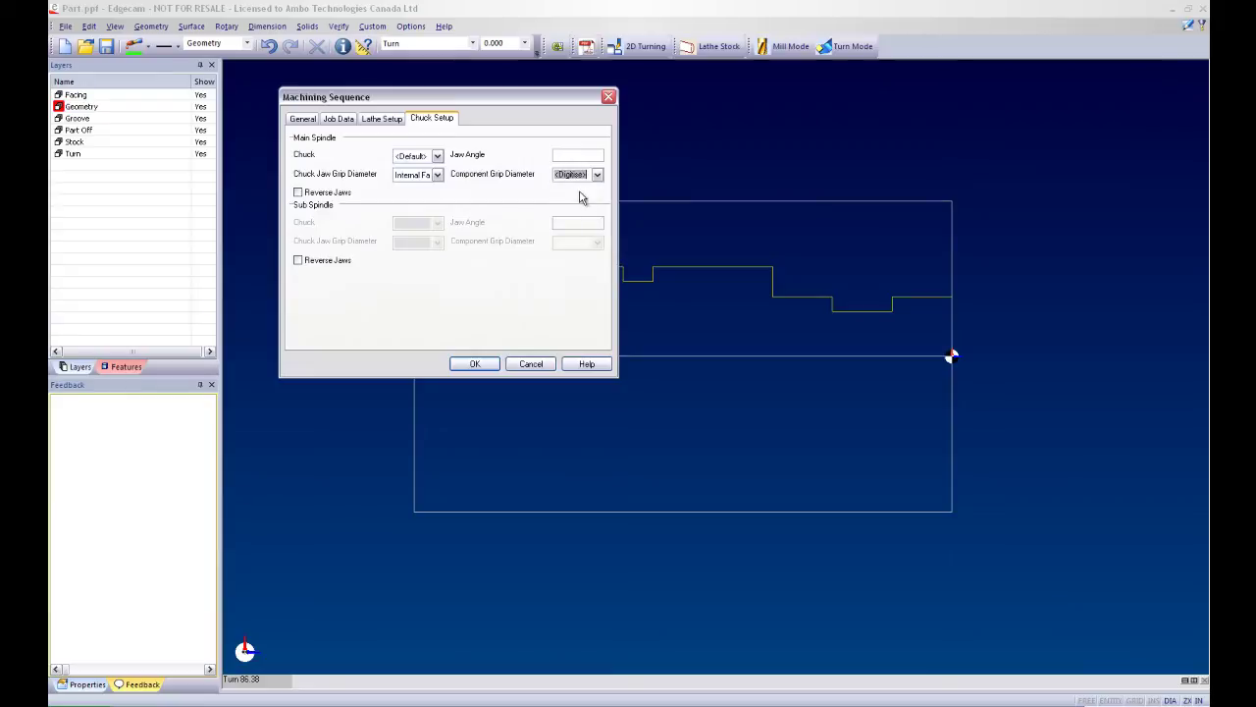
click(437, 157)
click(426, 178)
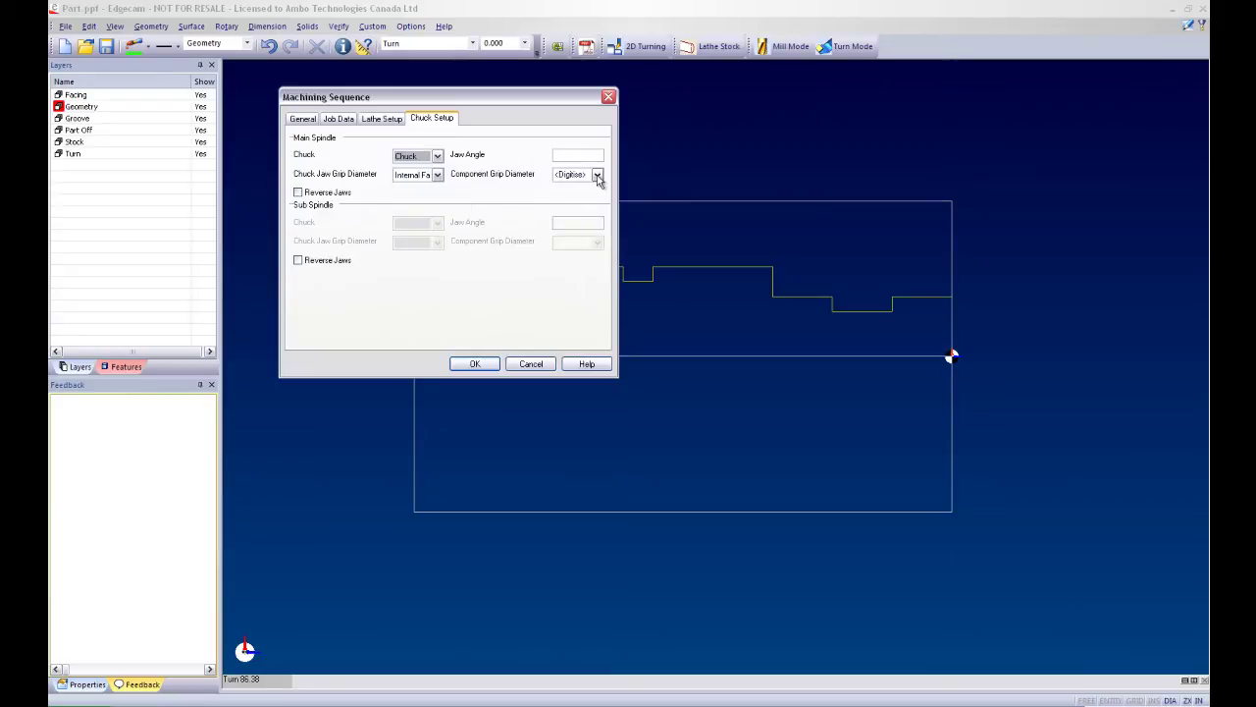
click(596, 175)
click(567, 196)
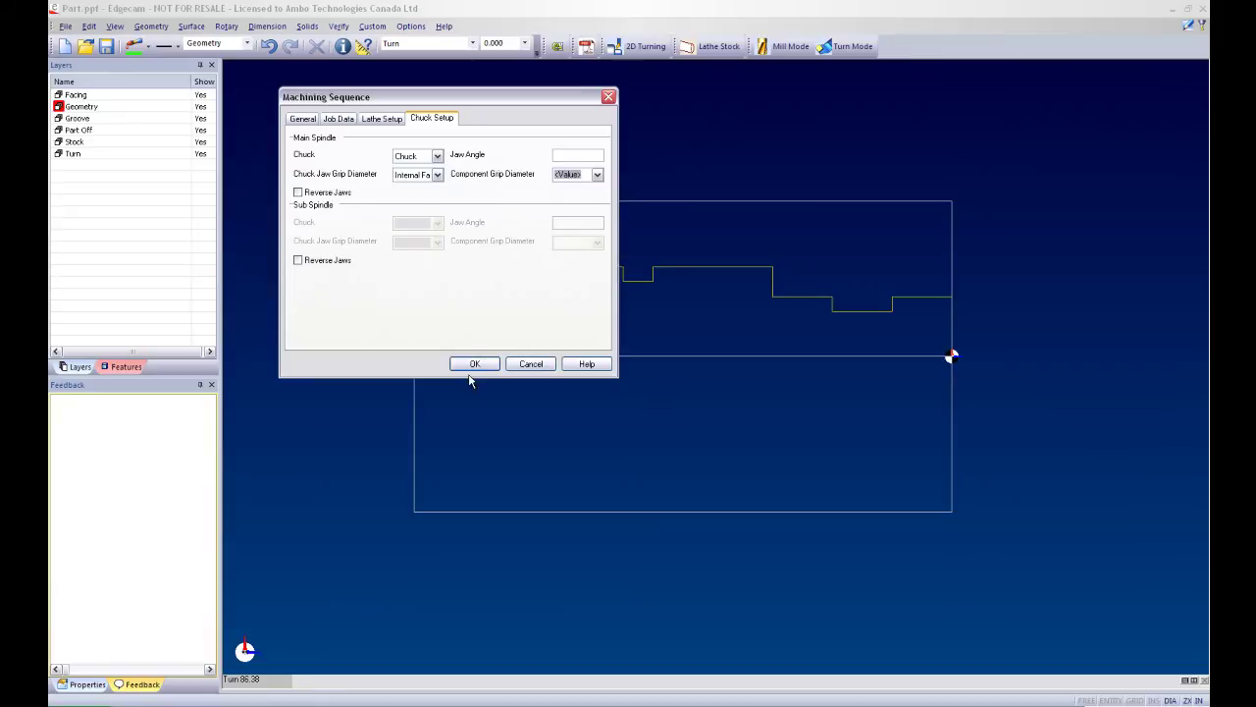
click(596, 175)
click(568, 185)
click(473, 365)
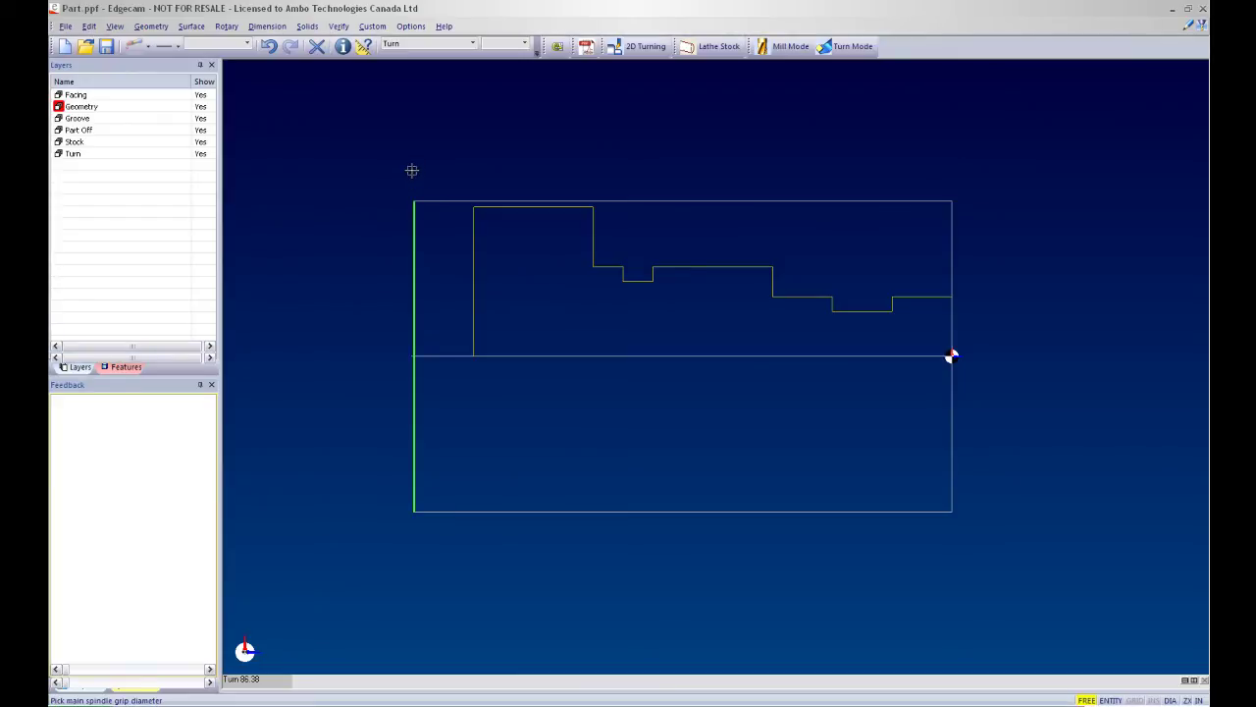
right_click(413, 171)
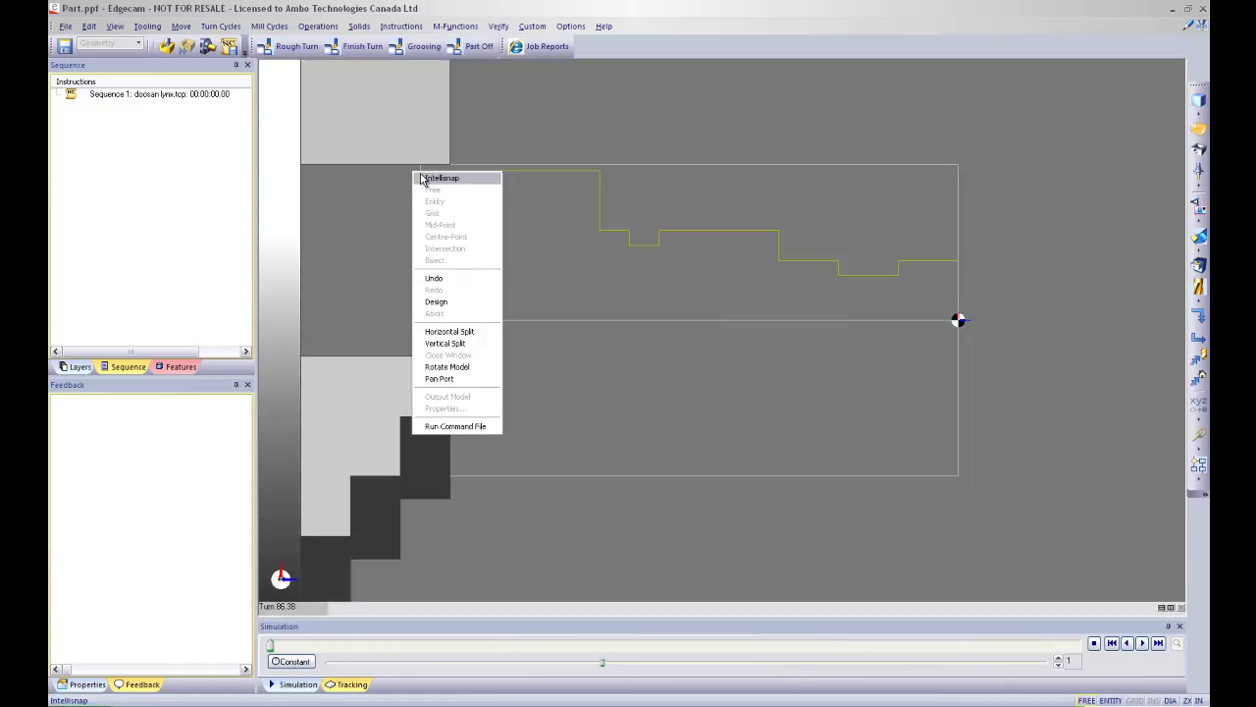
click(546, 274)
Examine the Doosan lathe model from several angles, then return to the Turn view to inspect the chuck and stock.
scroll(717, 275, down, 7)
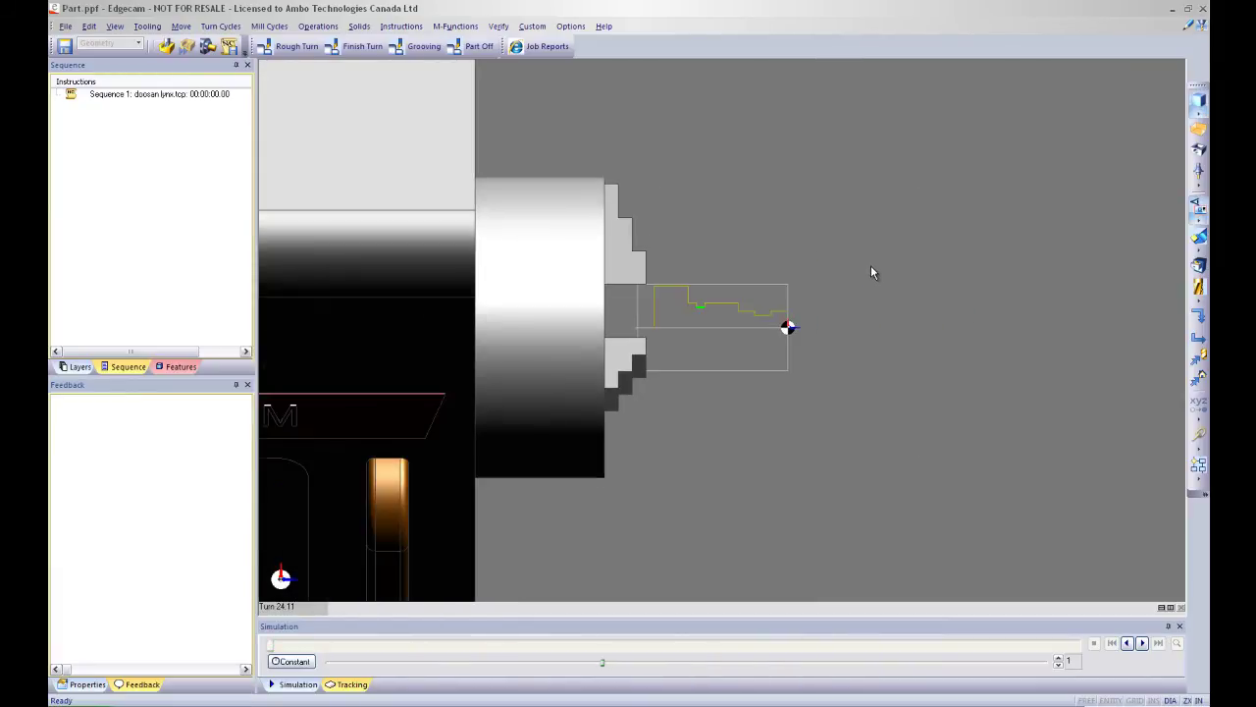
scroll(871, 265, down, 6)
middle_drag(782, 358, 881, 256)
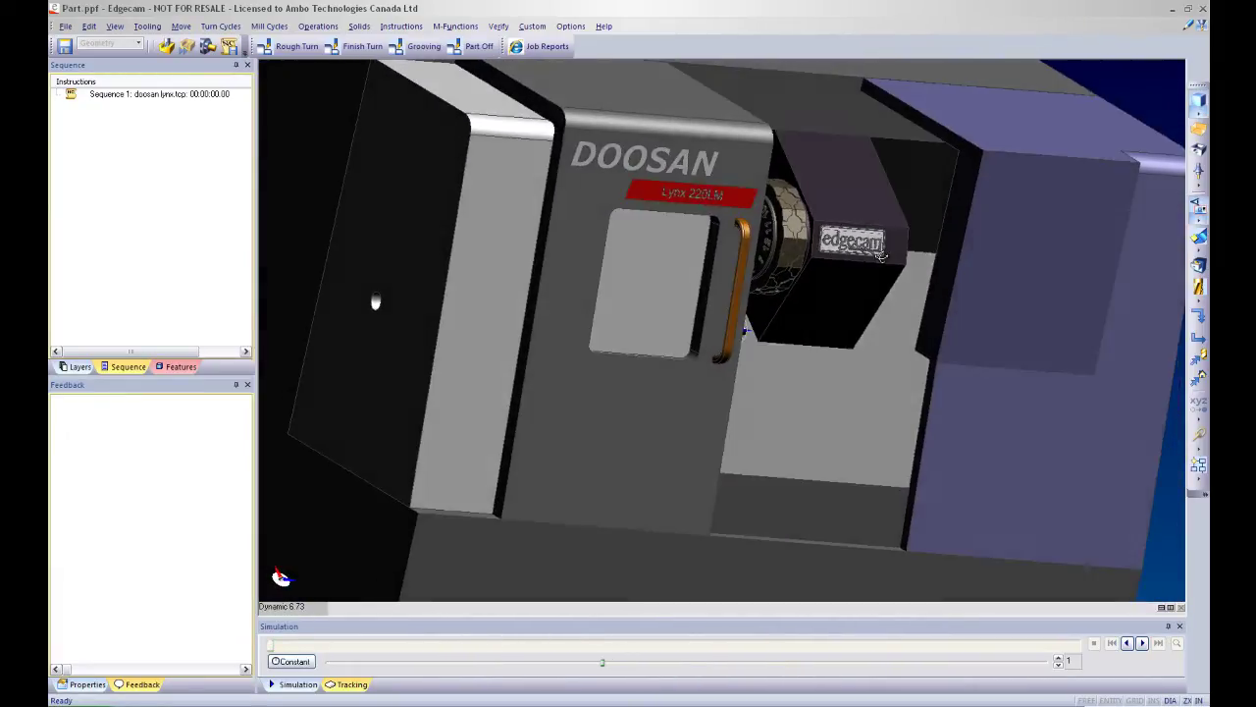
scroll(881, 255, down, 5)
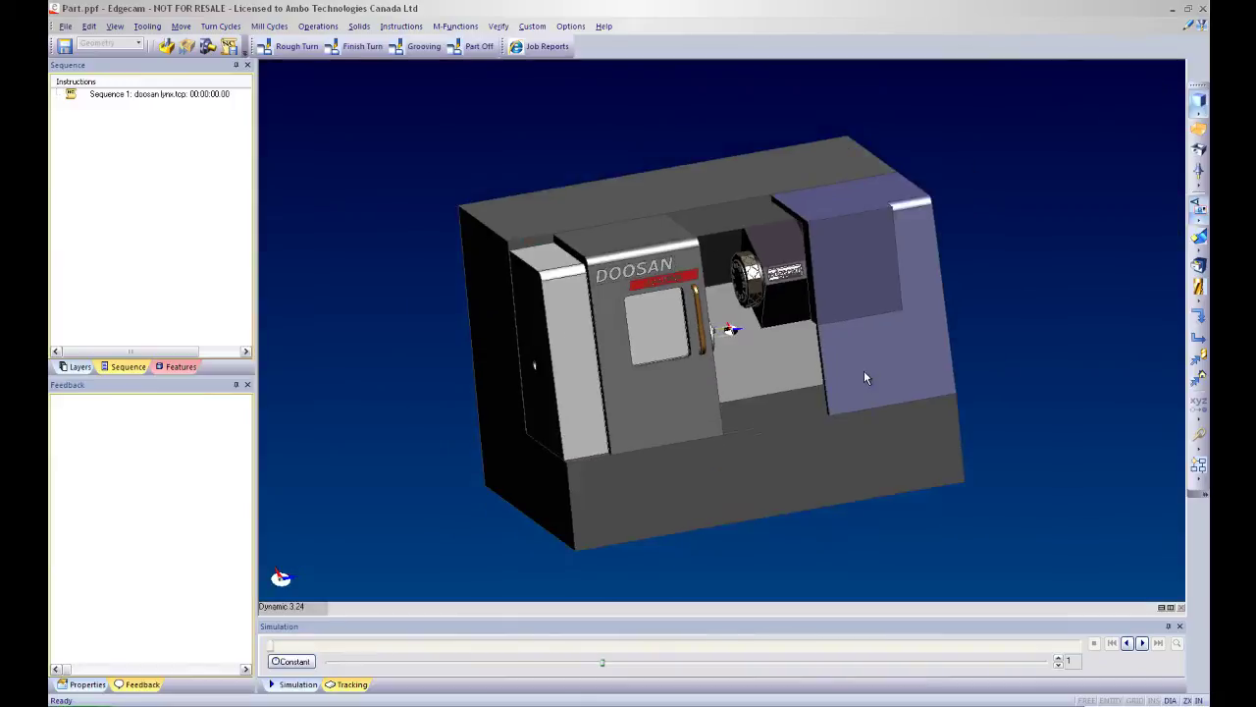
middle_drag(864, 371, 785, 324)
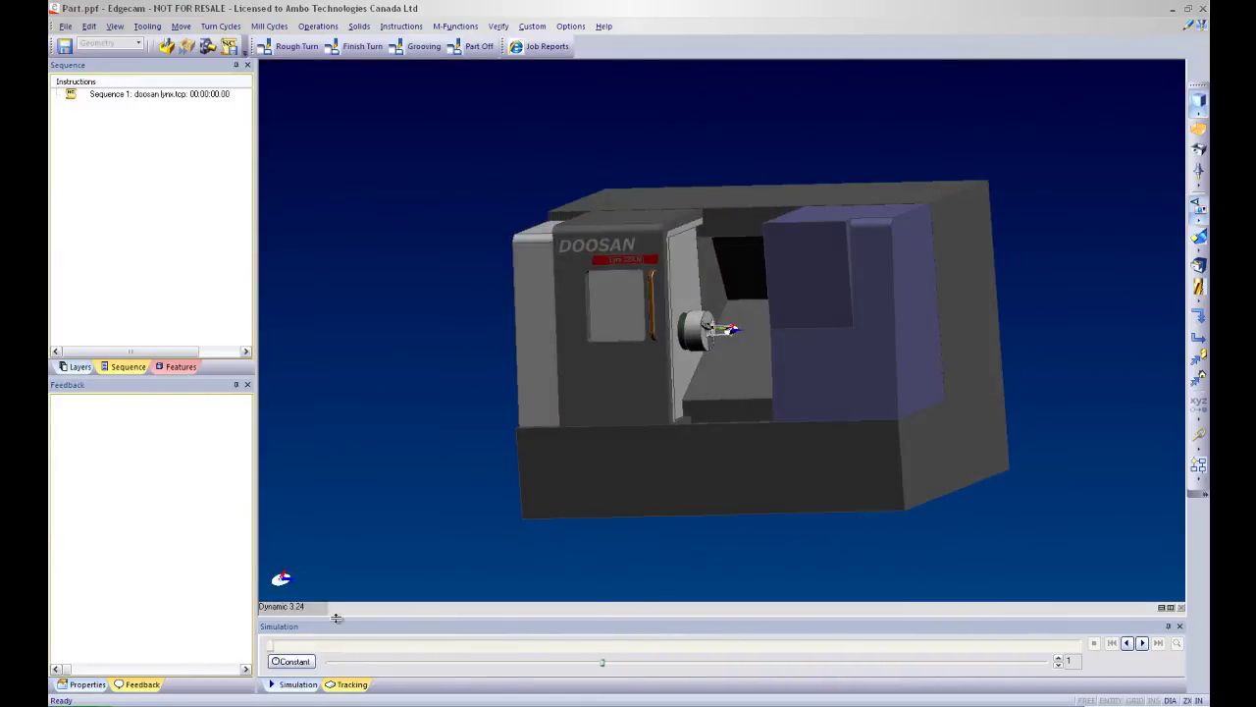
right_click(285, 606)
click(285, 505)
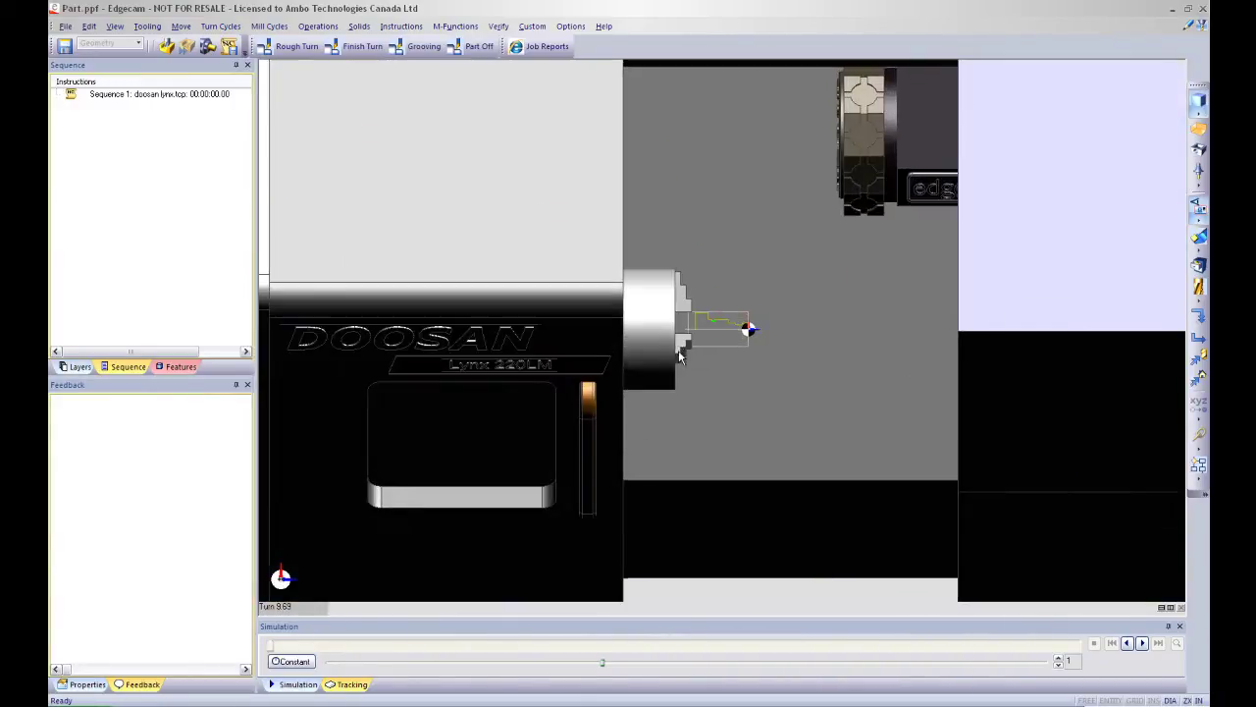
scroll(678, 350, up, 8)
scroll(667, 255, up, 1)
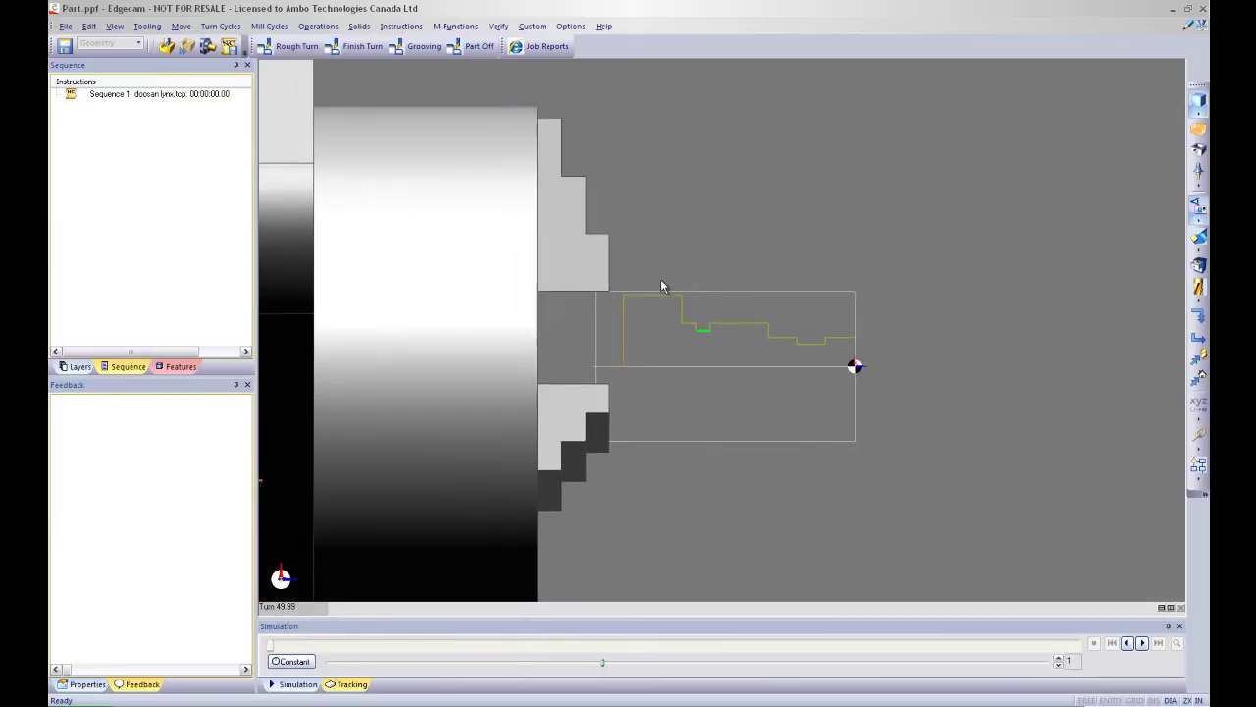
Create a Rough Turn operation on the whole stepped outer profile, with the cycle start point at the stock's upper front corner.
click(78, 366)
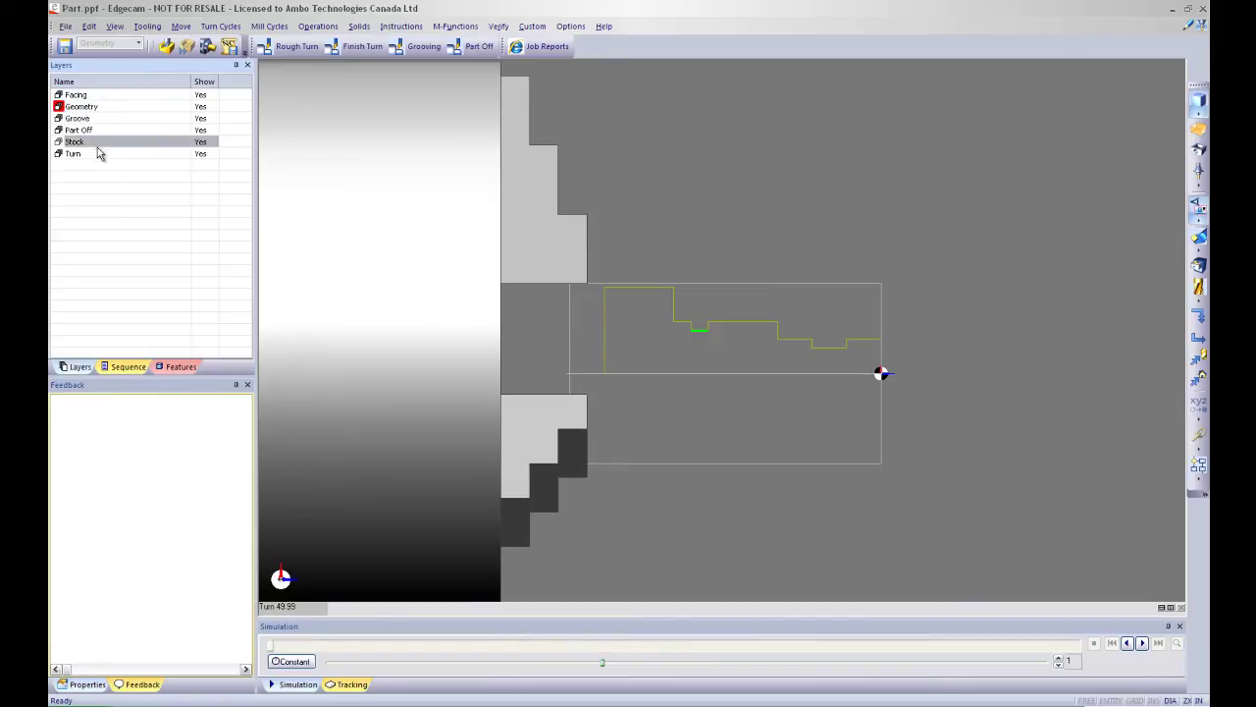
click(289, 46)
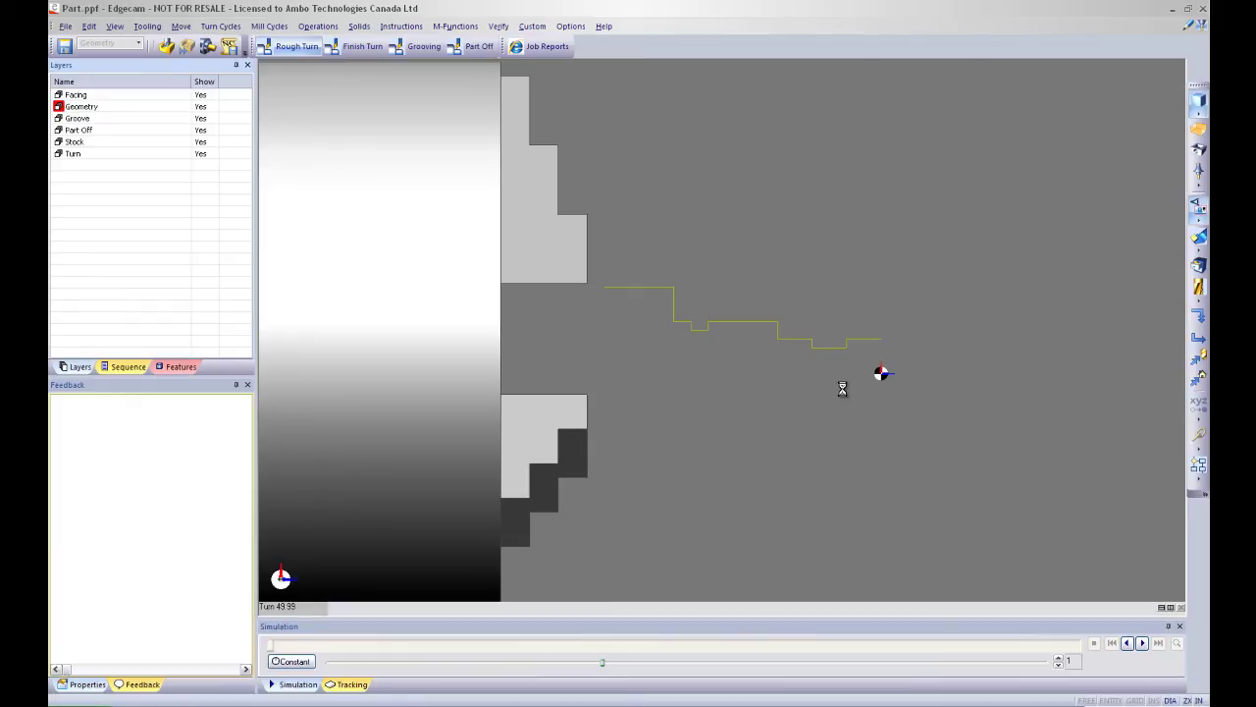
click(628, 374)
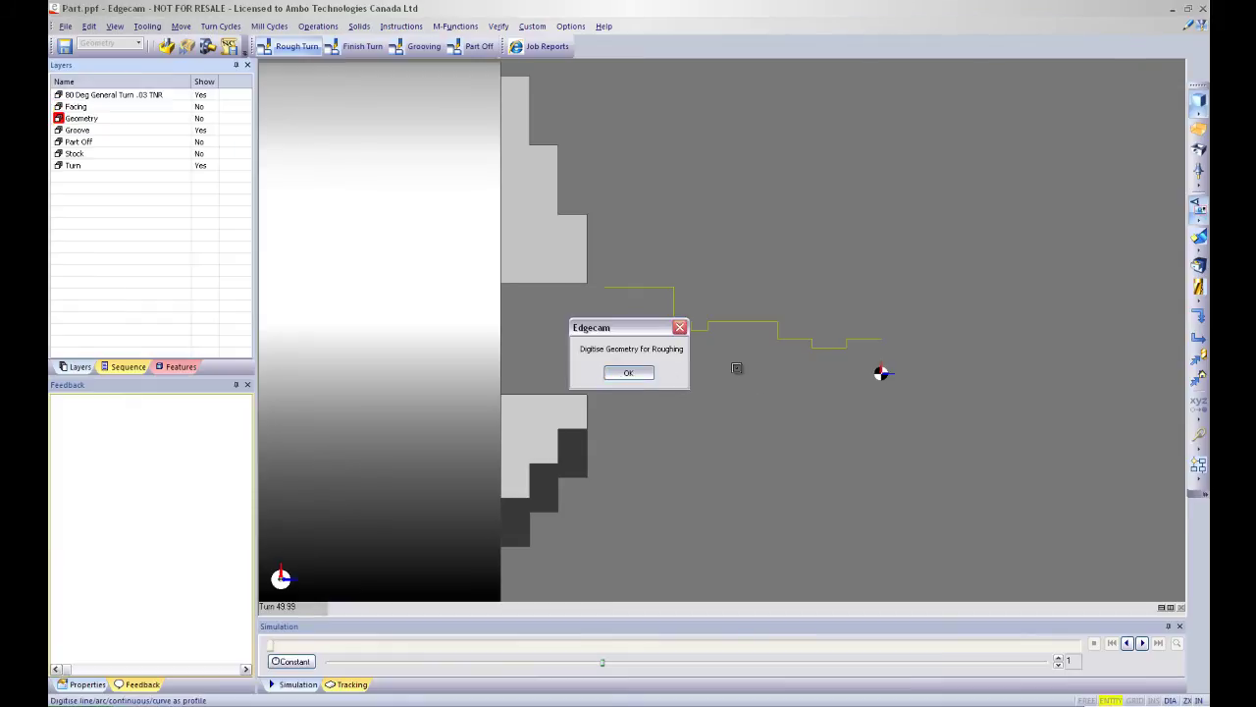
drag(916, 356, 593, 243)
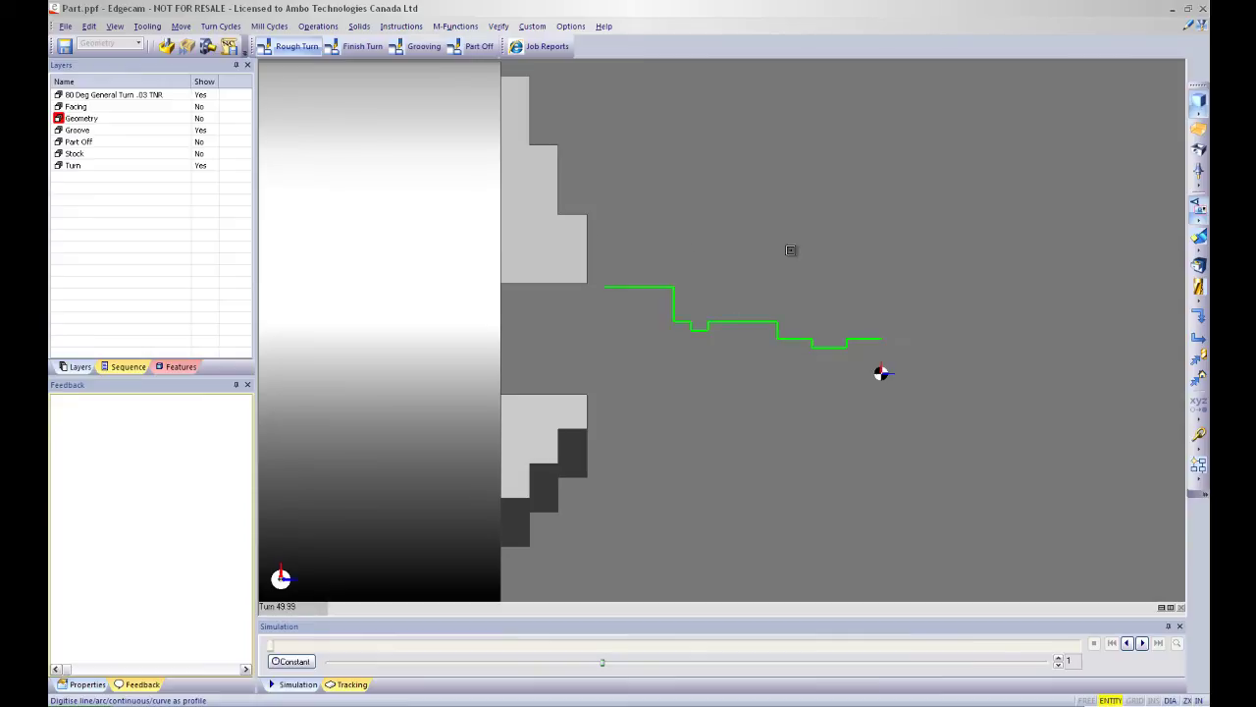
right_click(832, 246)
right_click(871, 284)
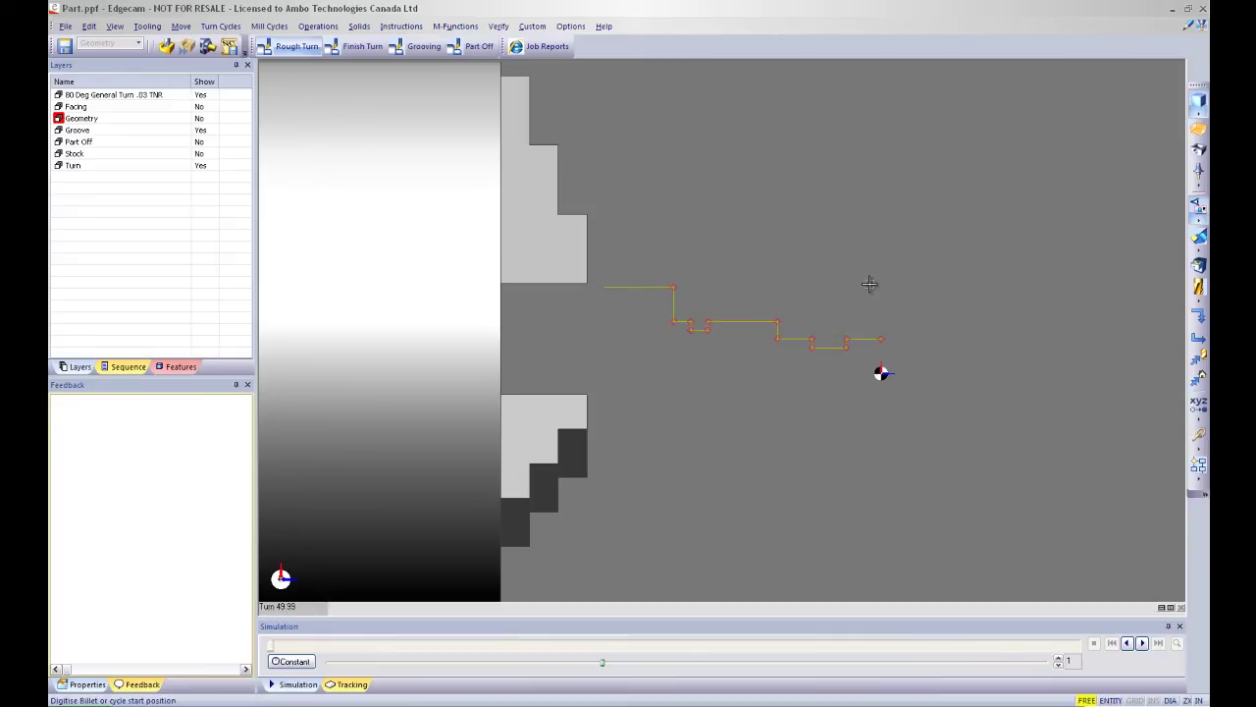
click(883, 283)
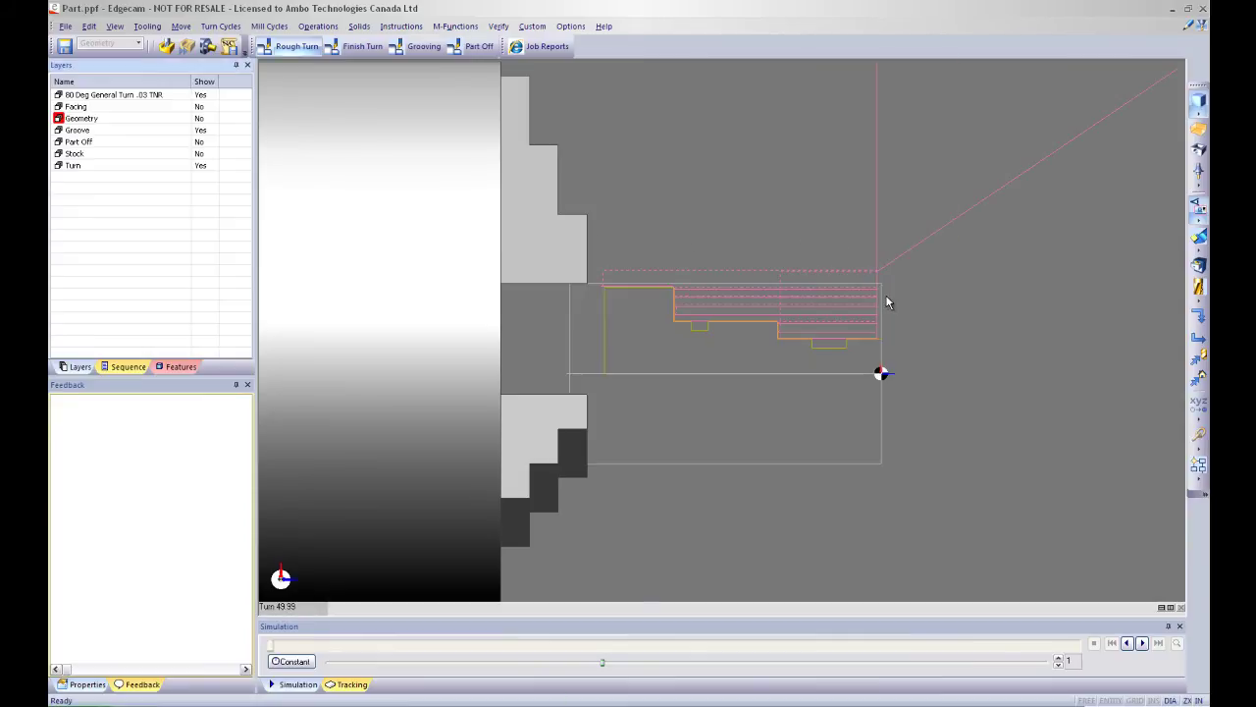
Create a Finish Turn operation on the front face and the whole stepped outer profile.
click(383, 49)
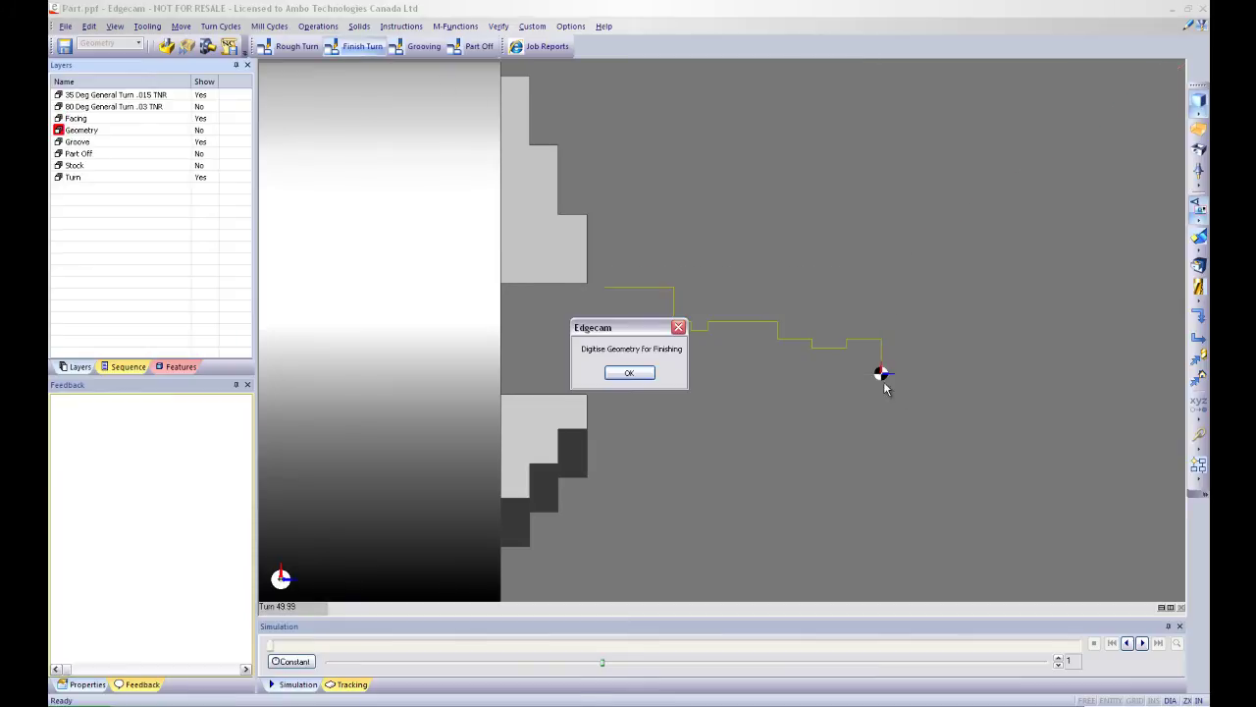
key(Return)
drag(883, 372, 598, 246)
right_click(699, 249)
right_click(771, 268)
Rough and finish the wider groove near the front face with a Grooving operation, starting just above the groove's middle.
click(424, 46)
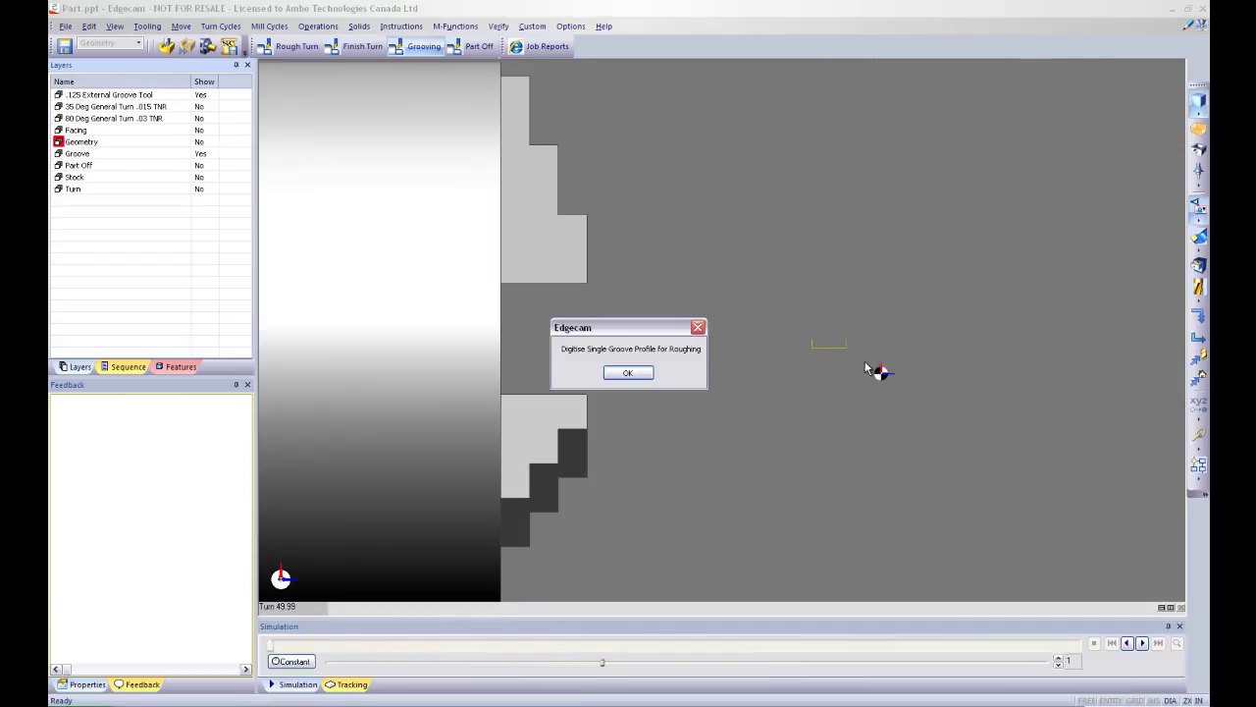
click(640, 371)
click(823, 335)
click(828, 335)
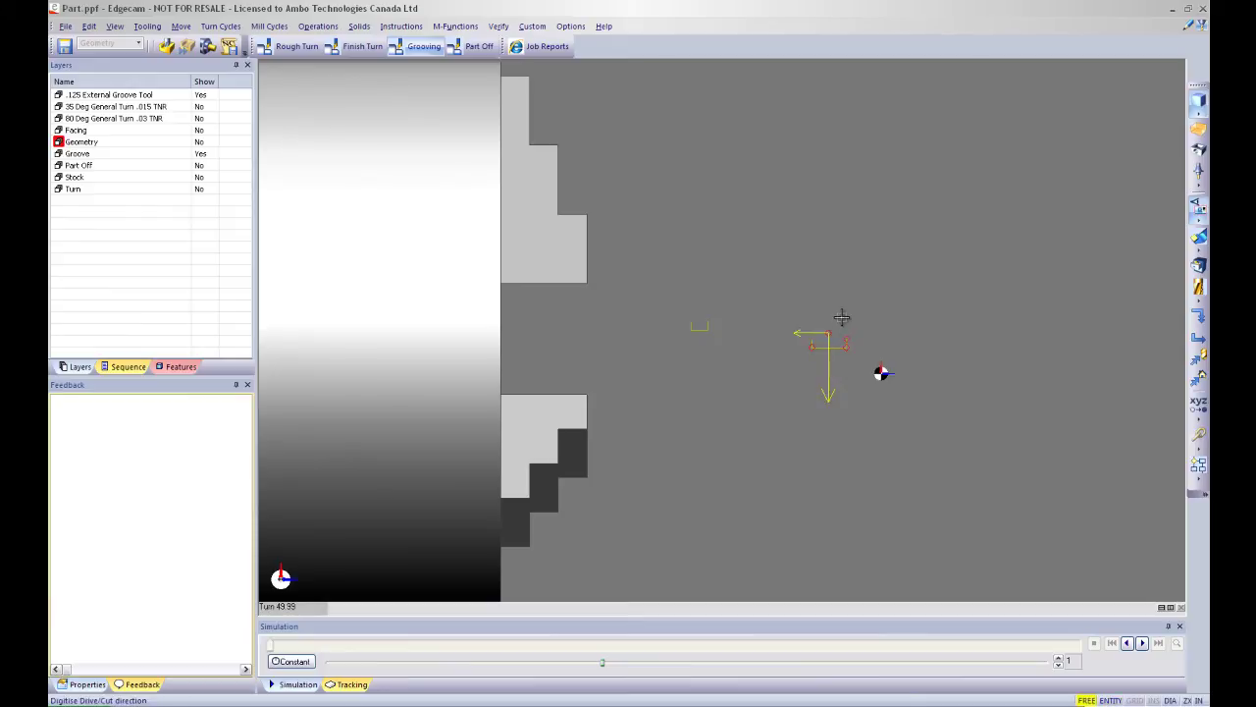
click(628, 373)
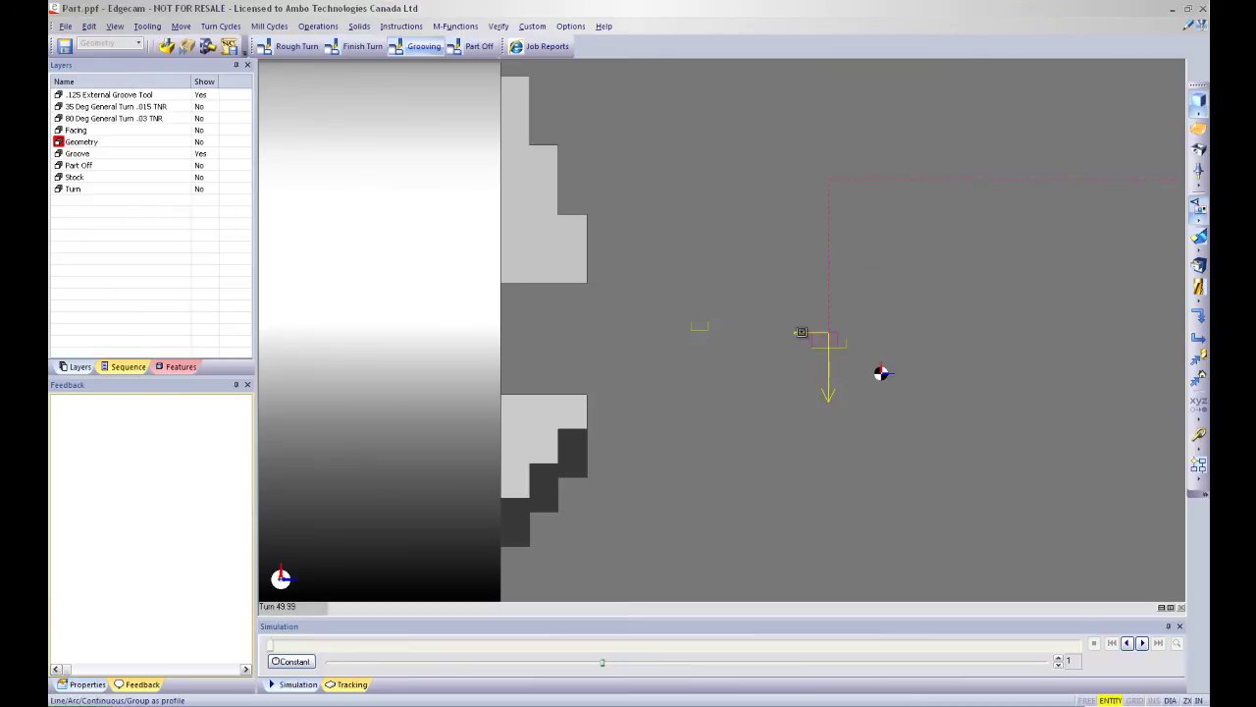
click(863, 354)
right_click(864, 354)
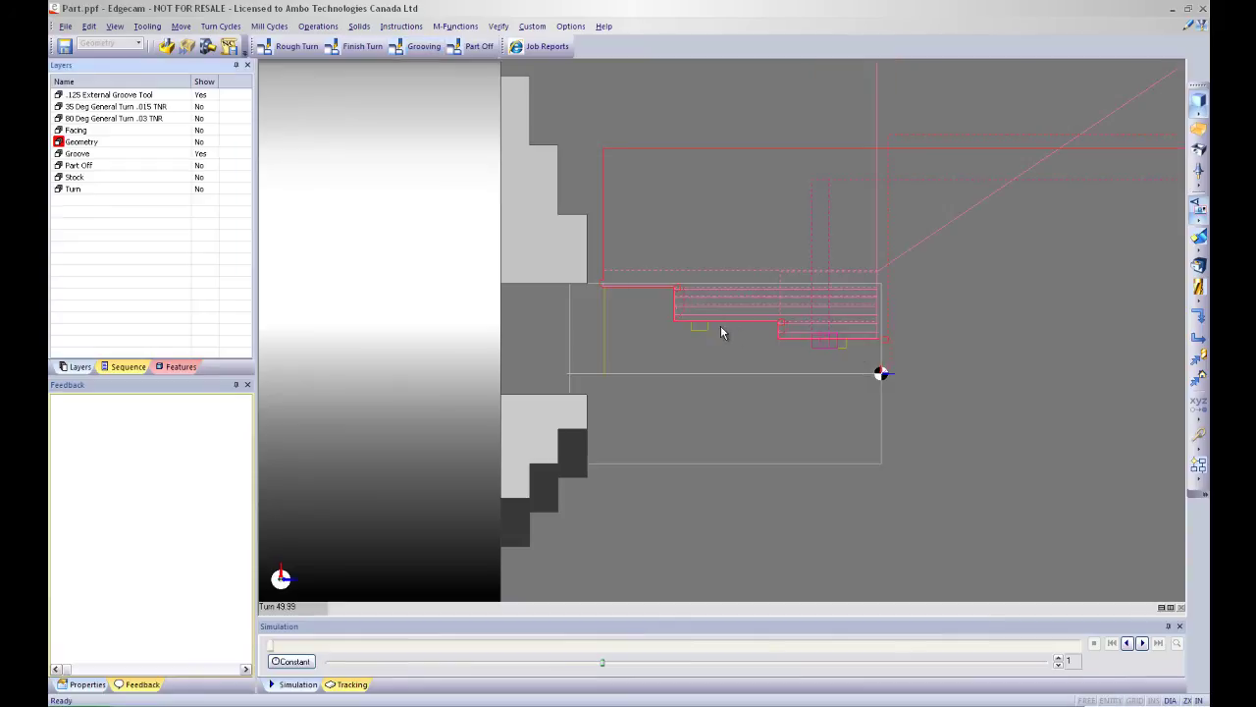
Rough and finish the narrower groove beside the large shoulder with a second Grooving operation, starting just above the groove.
click(435, 54)
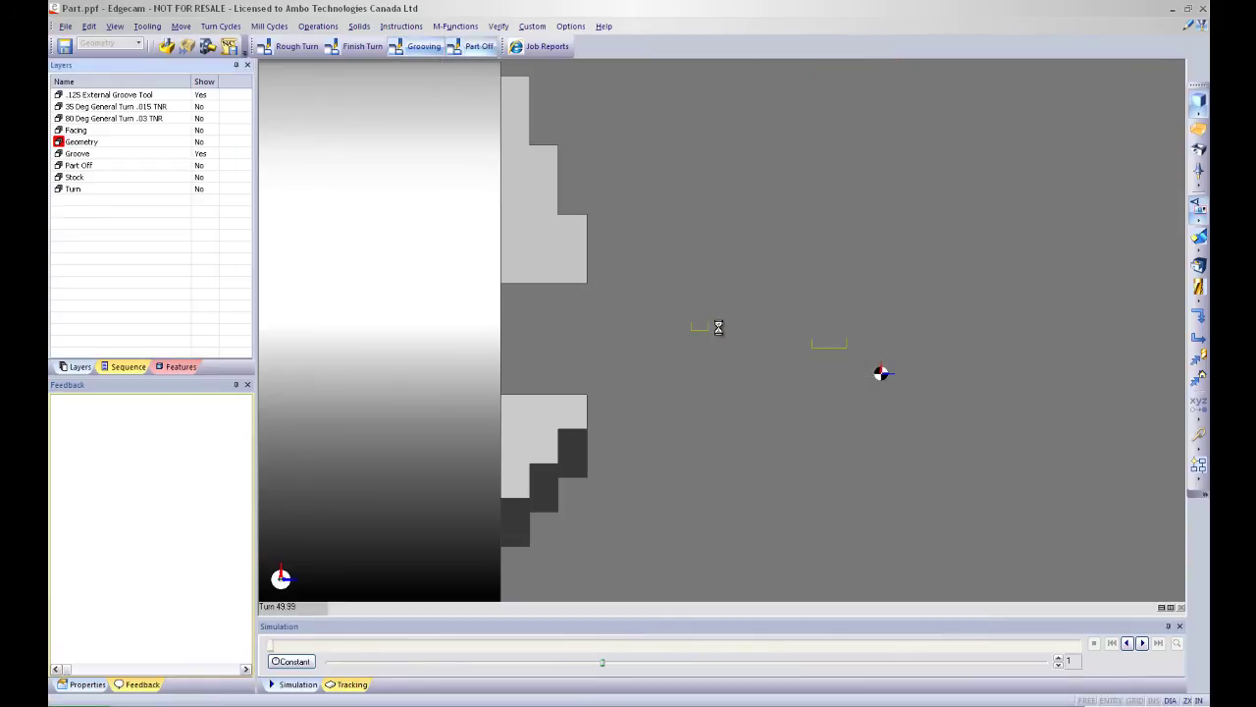
click(630, 375)
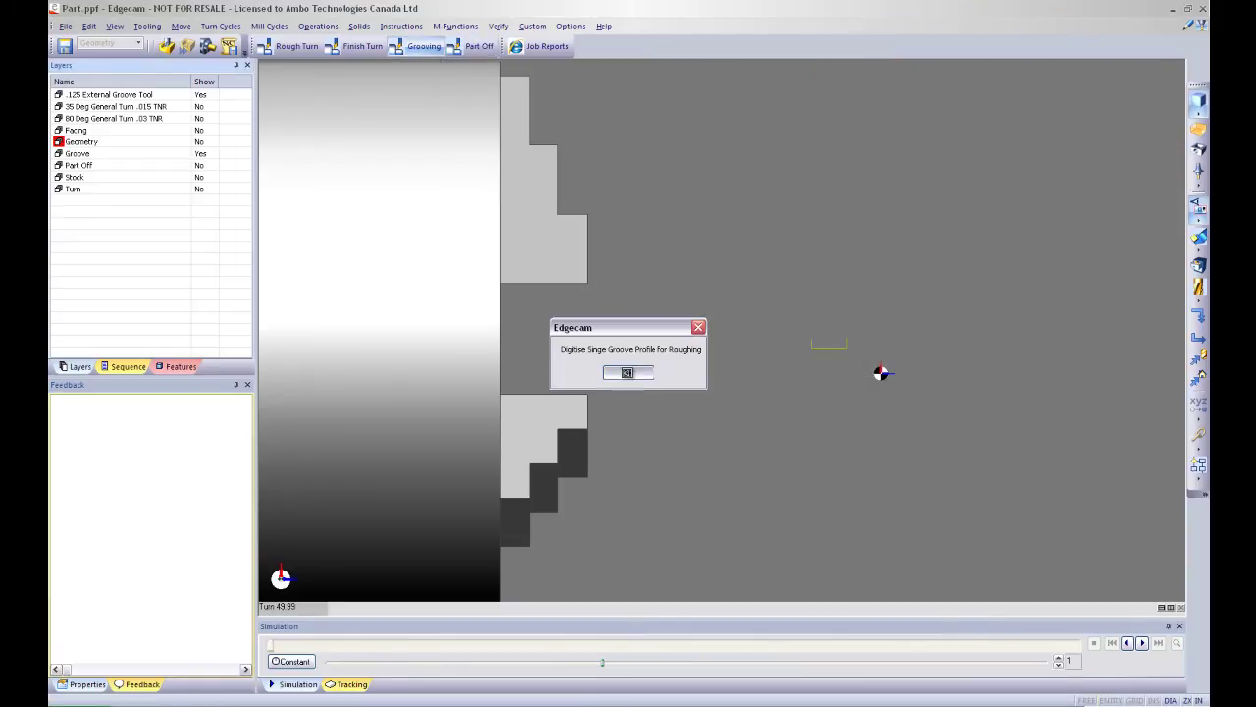
click(689, 308)
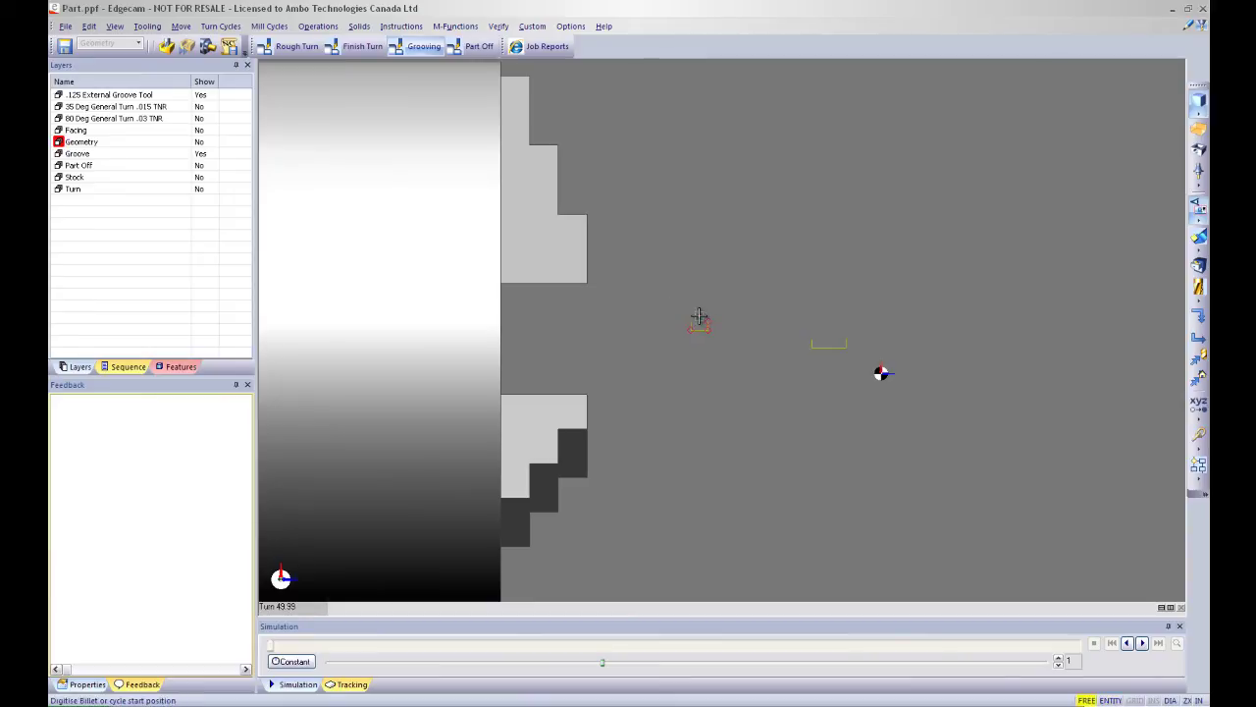
click(697, 312)
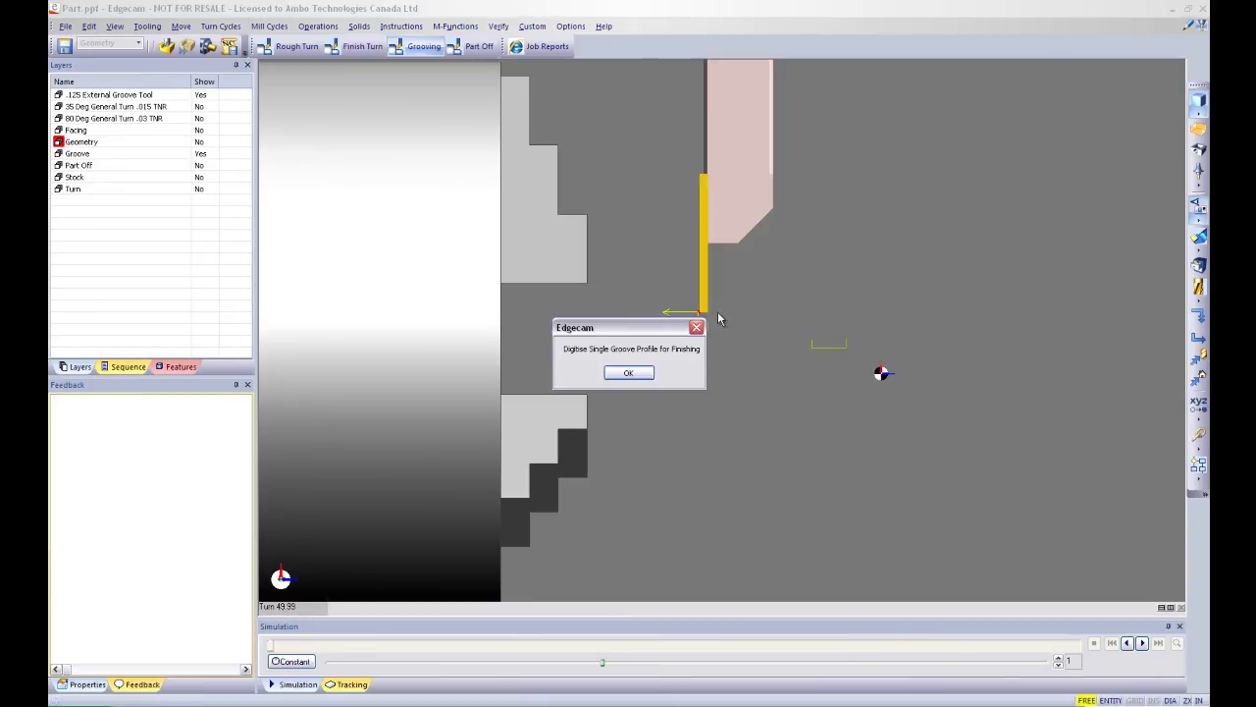
click(633, 376)
click(728, 342)
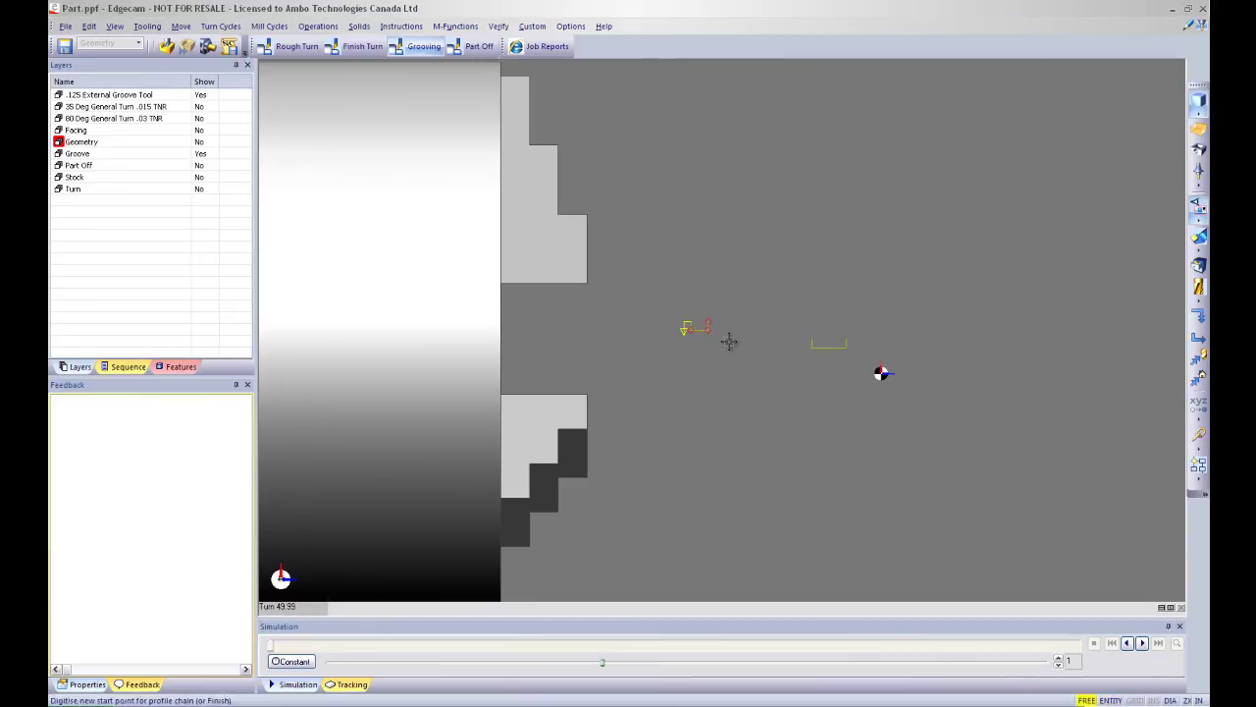
key(Escape)
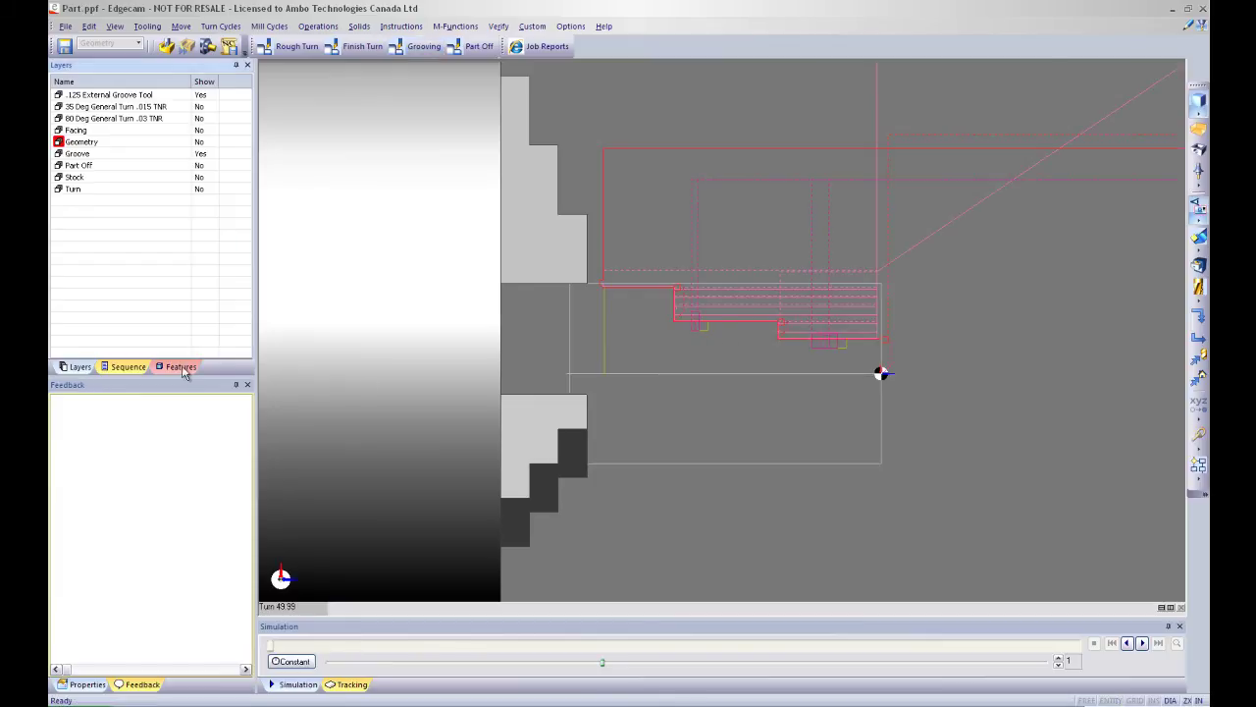
Display the machining sequence's instruction list and widen it so the full instruction names can be read.
click(128, 370)
drag(256, 292, 316, 293)
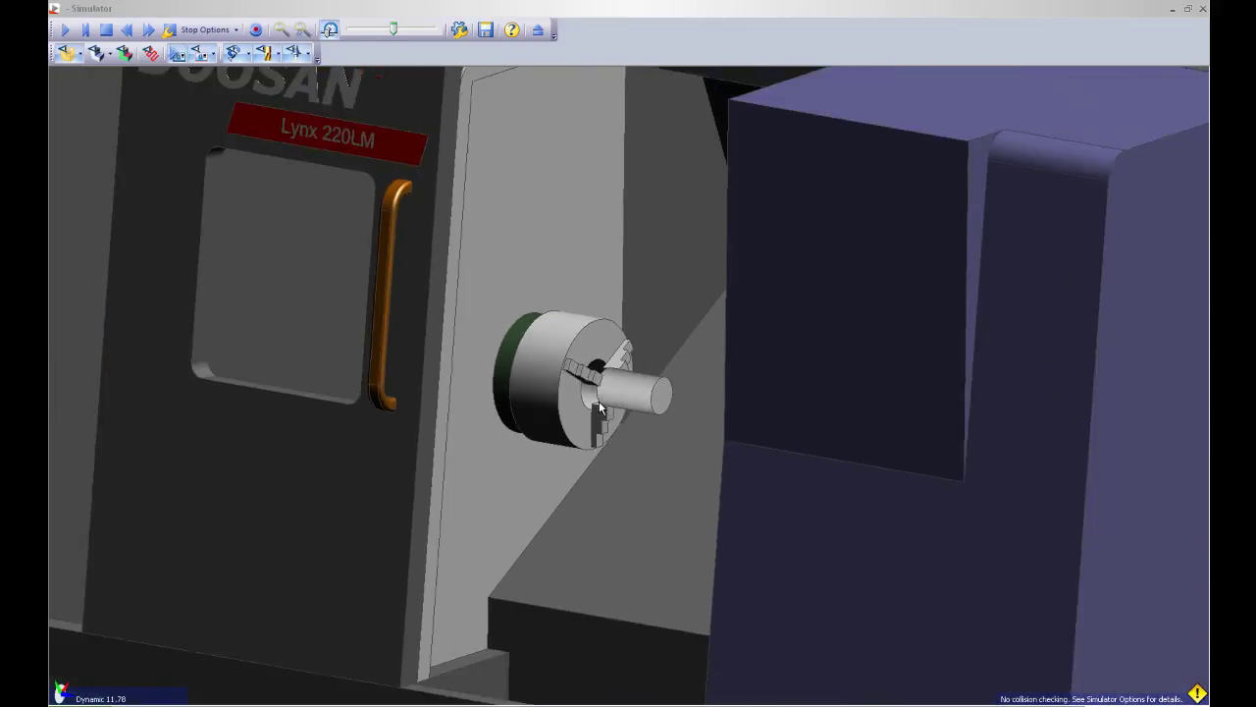
Simulate the turning sequence on the Doosan Lynx, watching the chuck and part up close and adjusting the playback speed.
scroll(599, 404, down, 3)
middle_drag(601, 407, 726, 414)
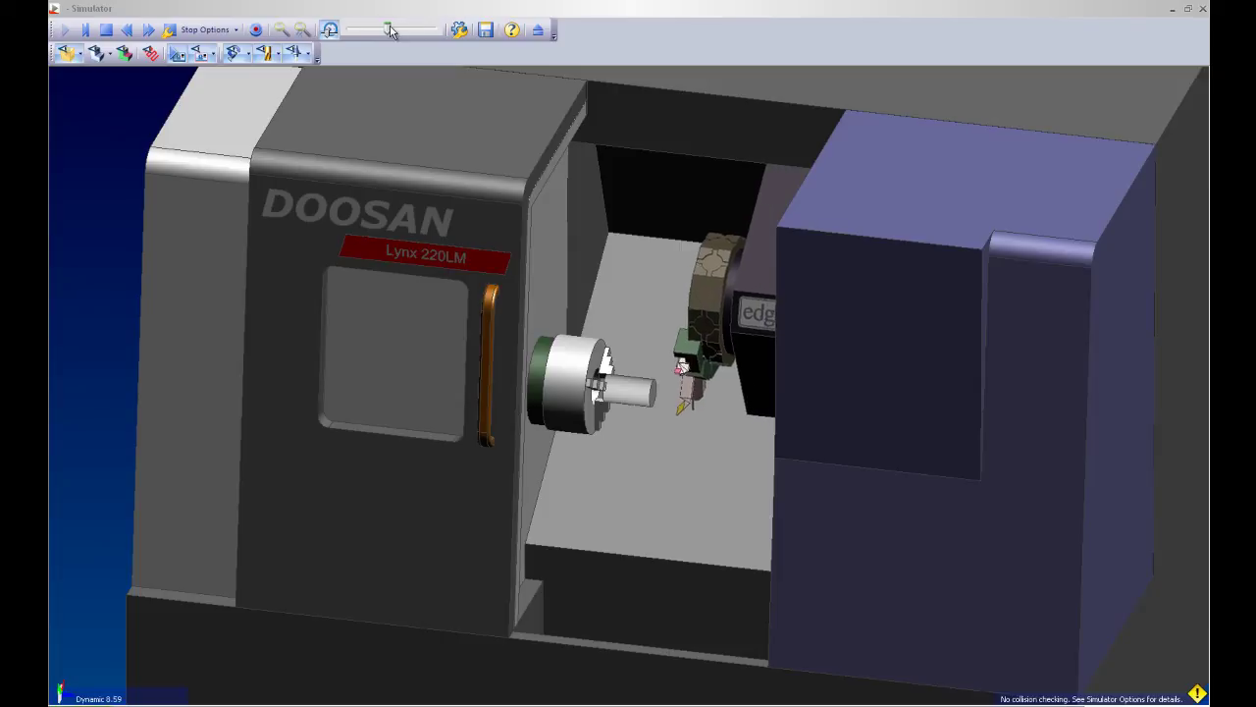
middle_drag(638, 302, 584, 312)
scroll(687, 406, up, 8)
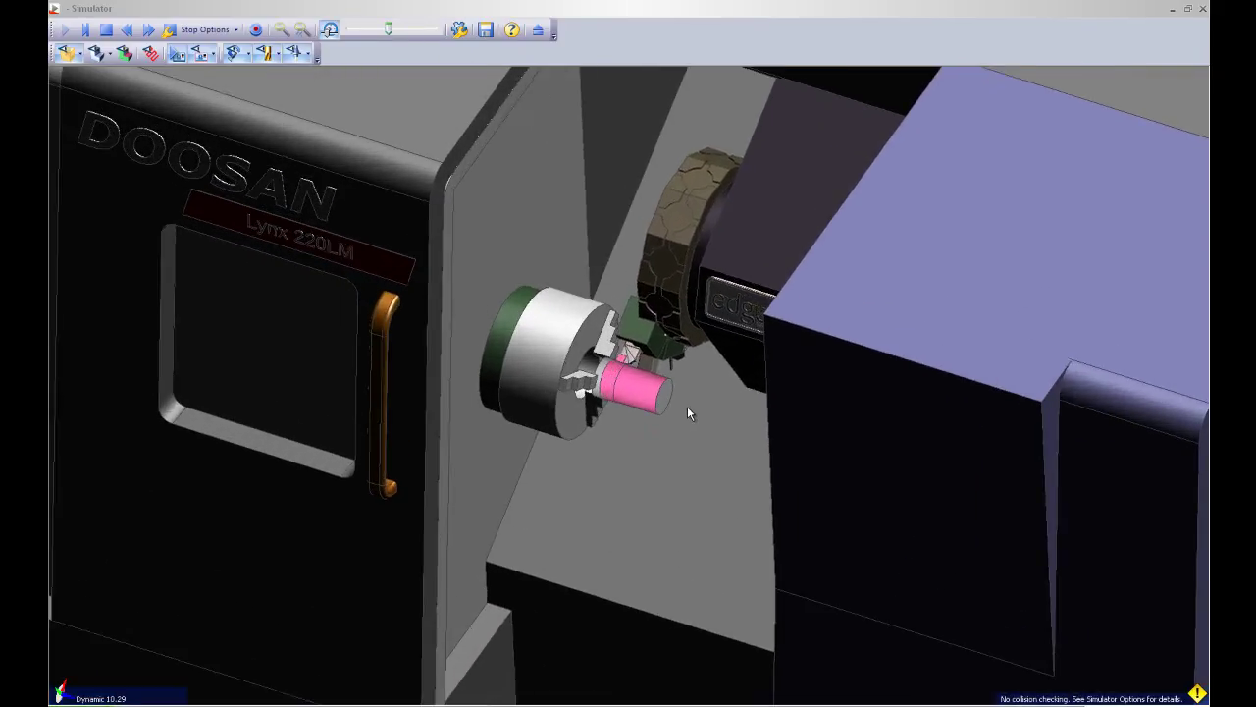
scroll(679, 416, up, 2)
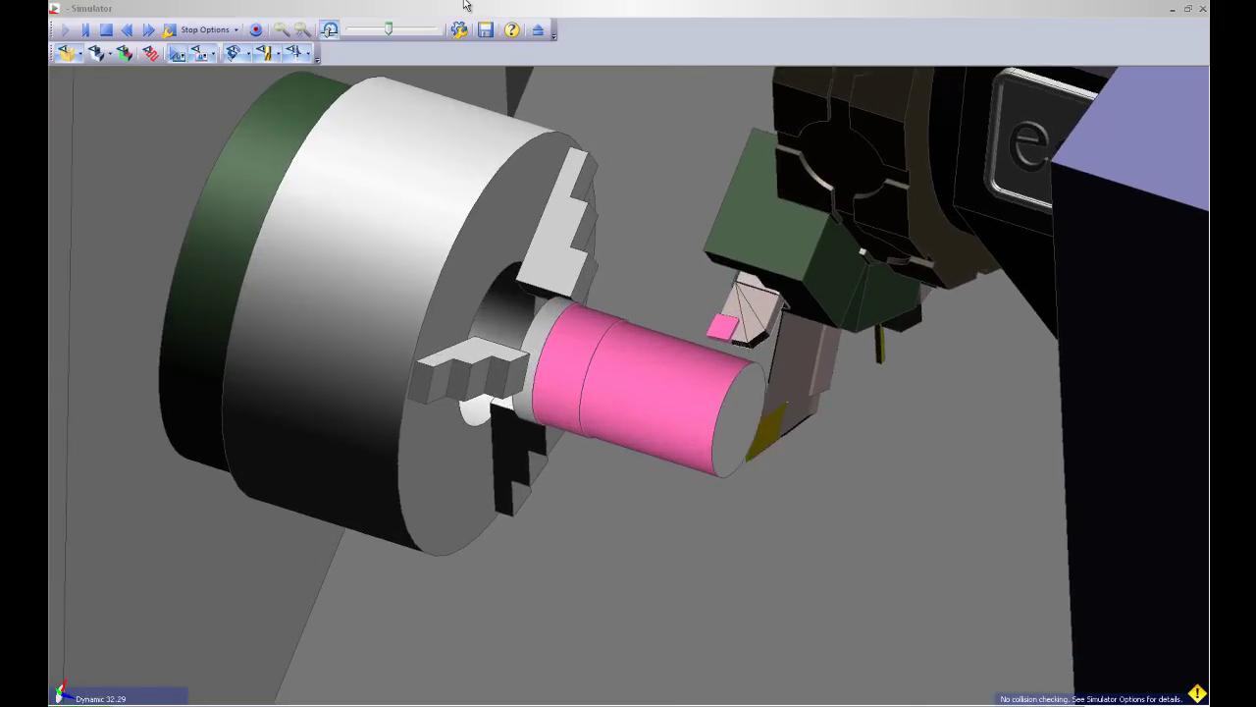
drag(391, 30, 407, 30)
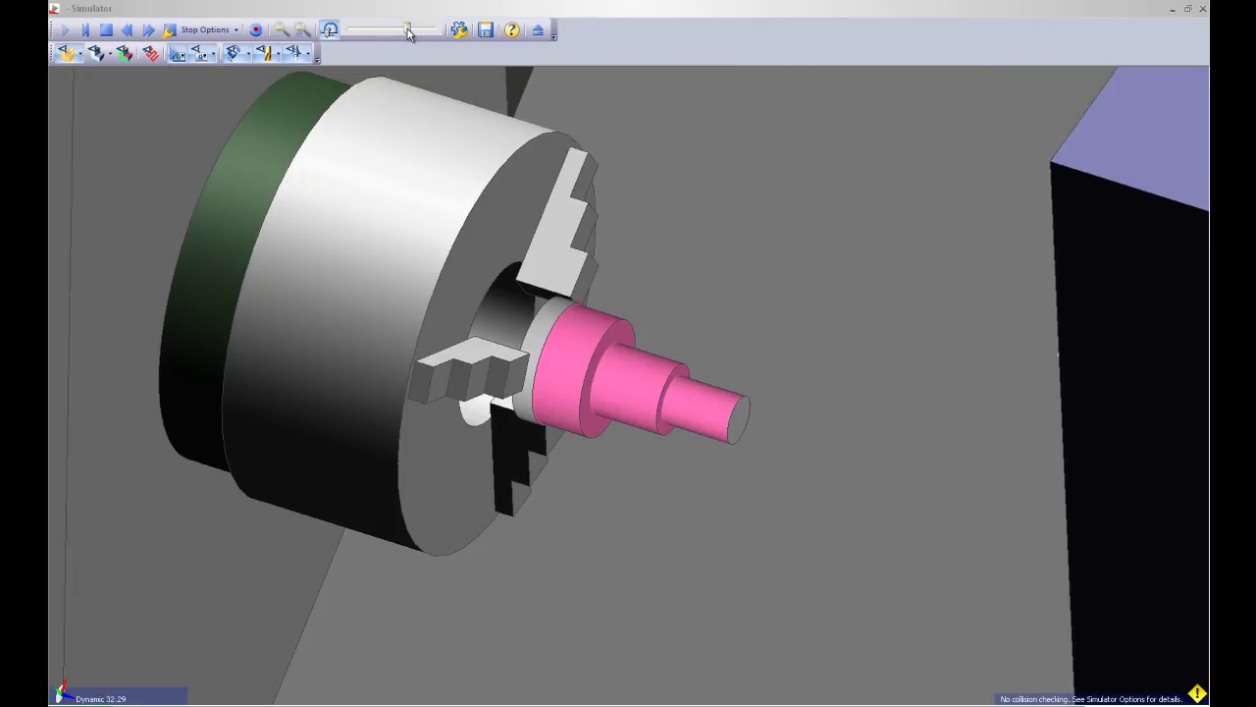
drag(397, 29, 404, 31)
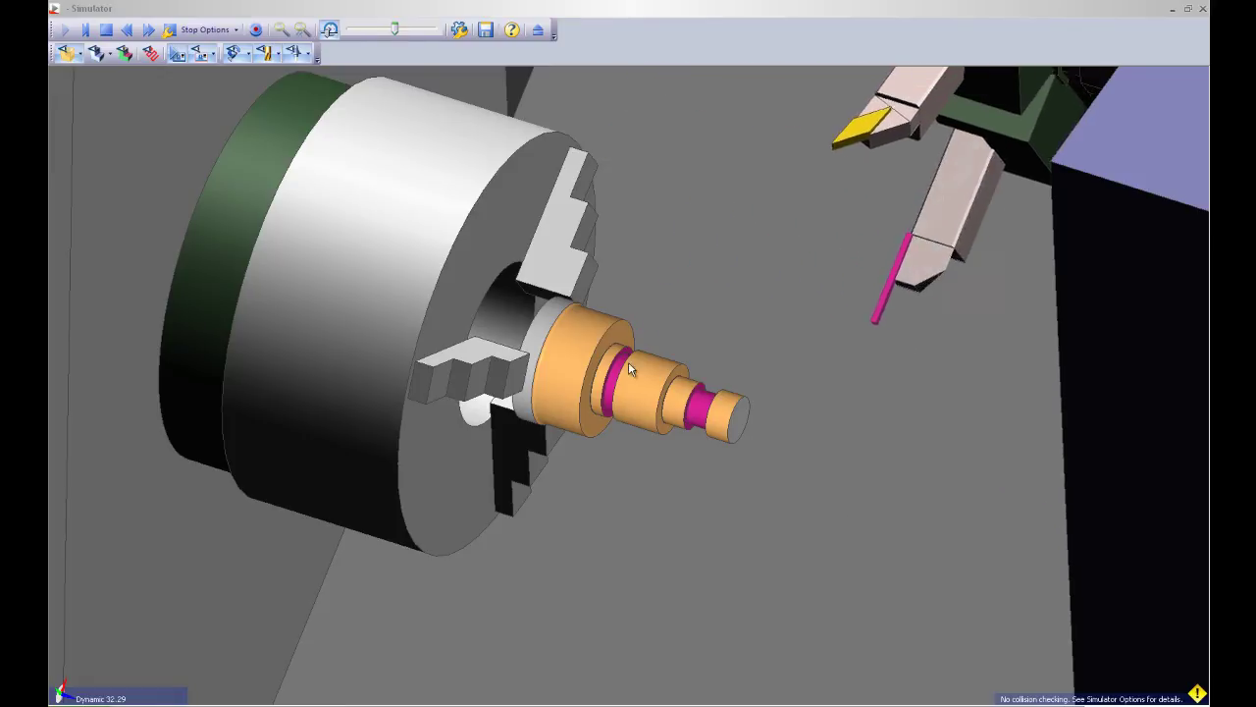
Inspect the simulated grooved part from another angle and in the Turn view, and close the simulator.
middle_drag(642, 406, 673, 441)
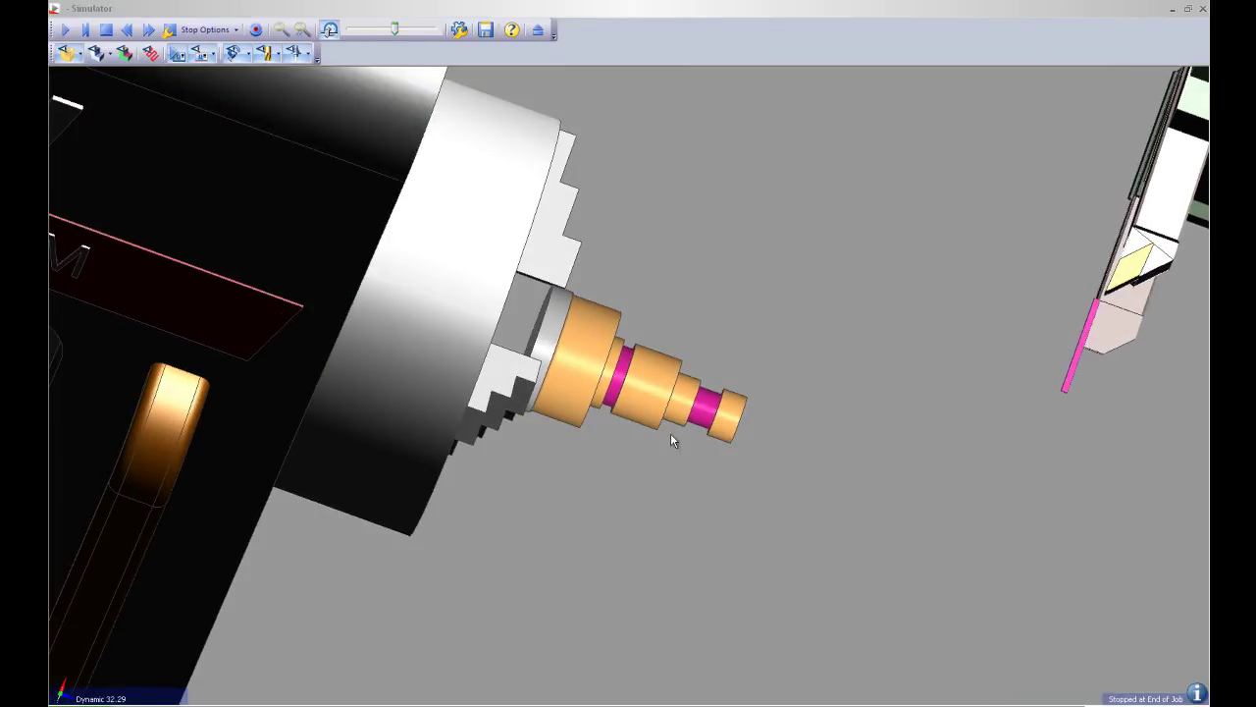
click(167, 643)
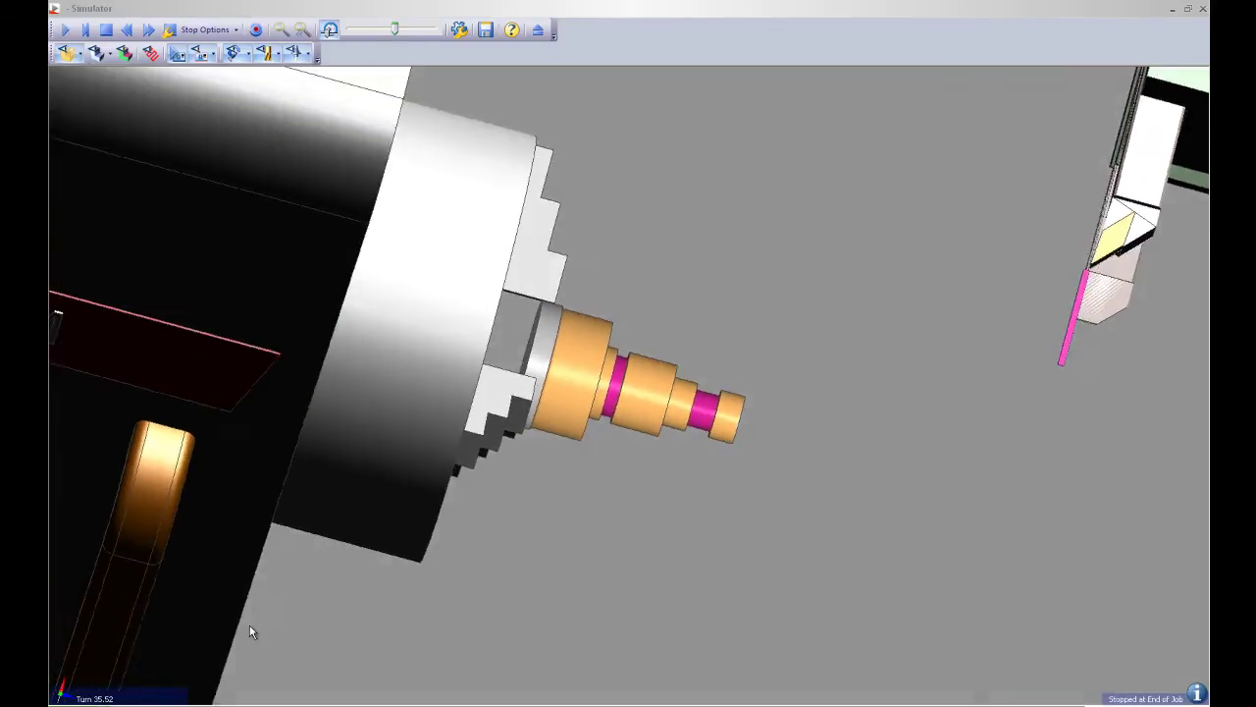
scroll(718, 357, down, 5)
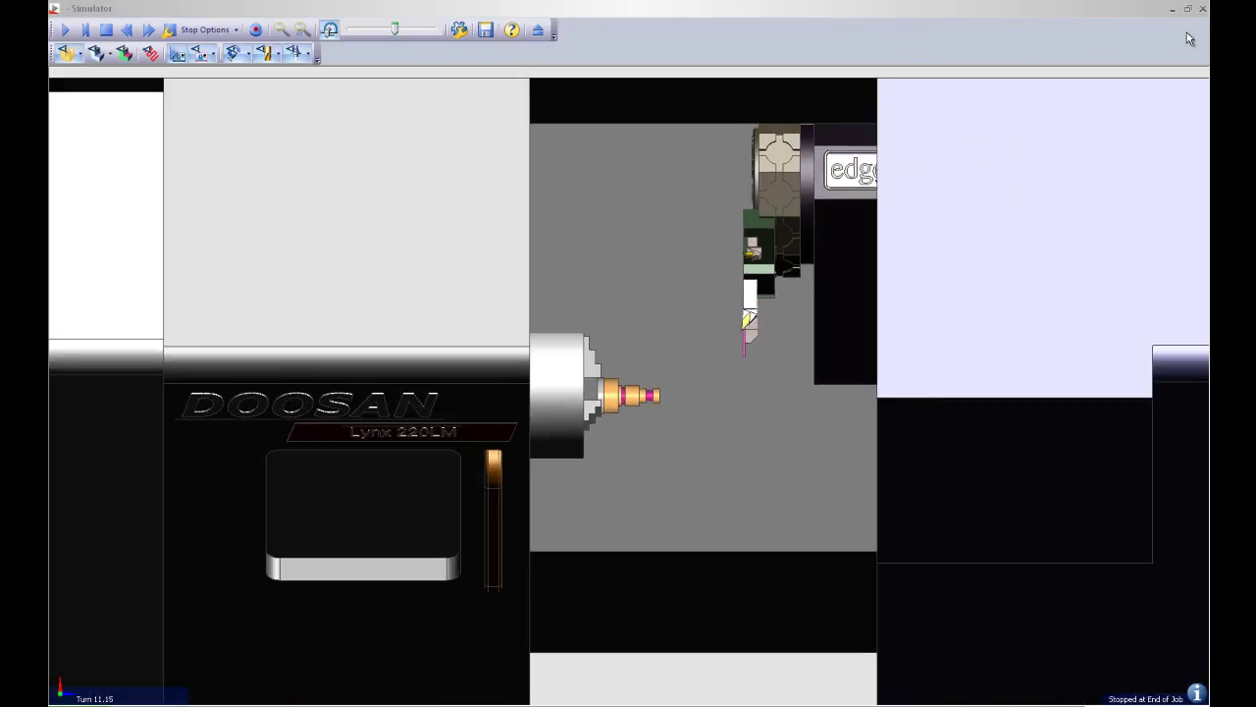
click(1202, 9)
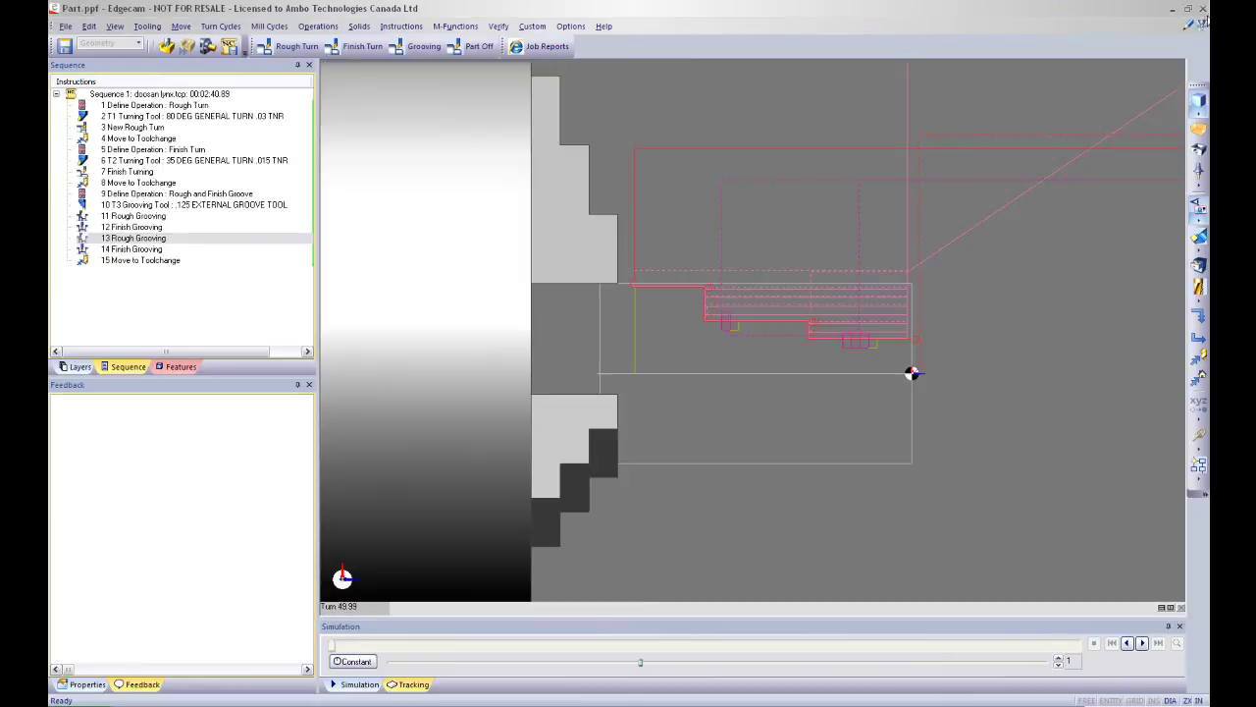
Generate the CNC code with the name 1234, review the roughing, finishing and grooving blocks, and close the editor.
click(229, 48)
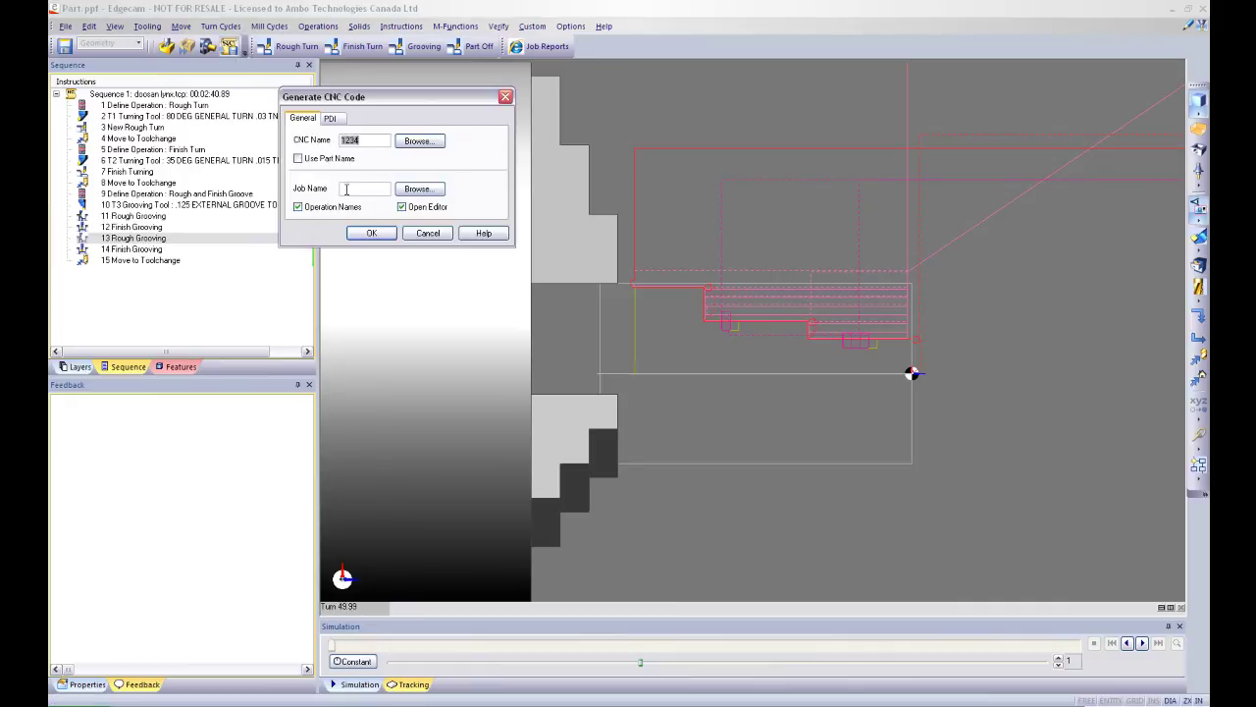
click(382, 232)
scroll(628, 379, down, 9)
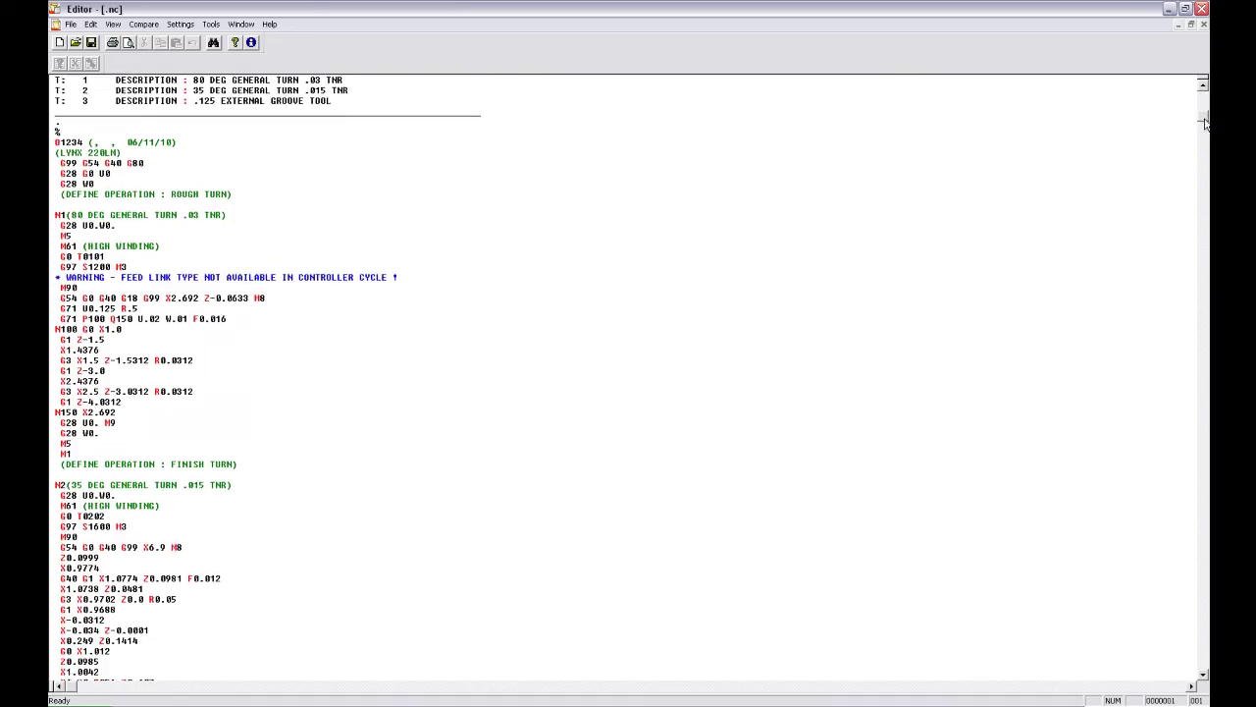
scroll(628, 378, down, 20)
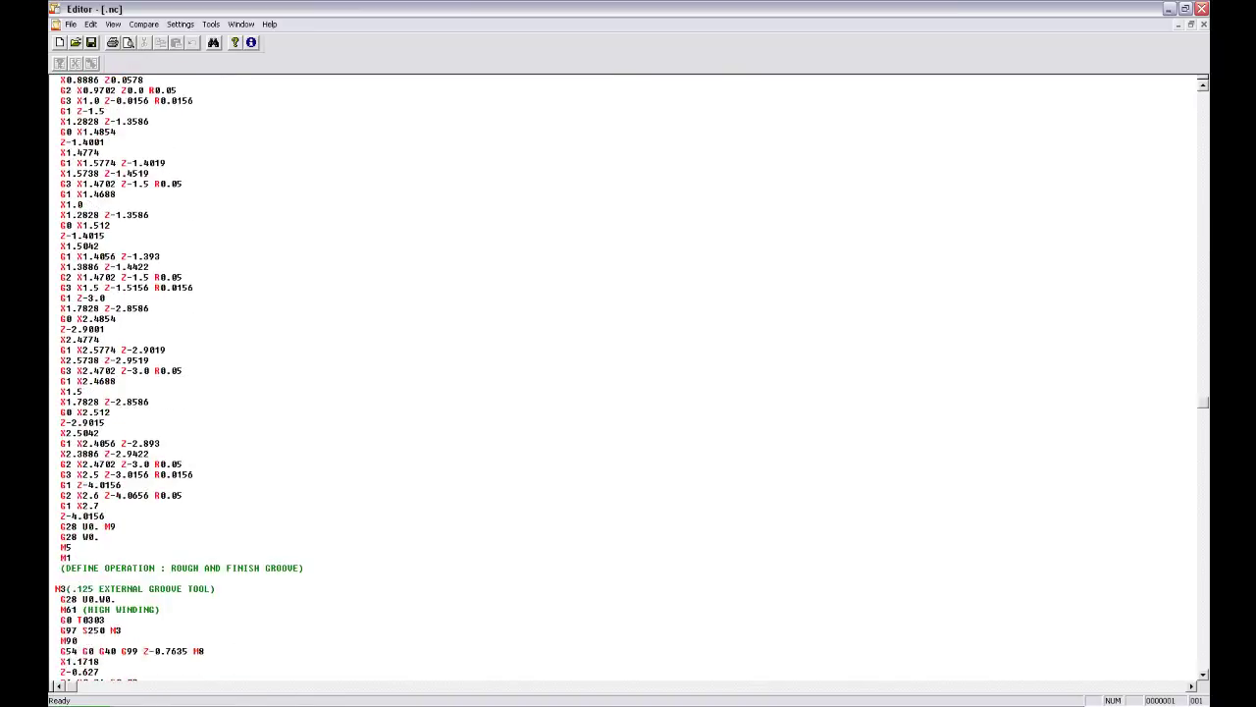
scroll(628, 379, down, 7)
scroll(628, 379, up, 13)
scroll(1209, 355, up, 3)
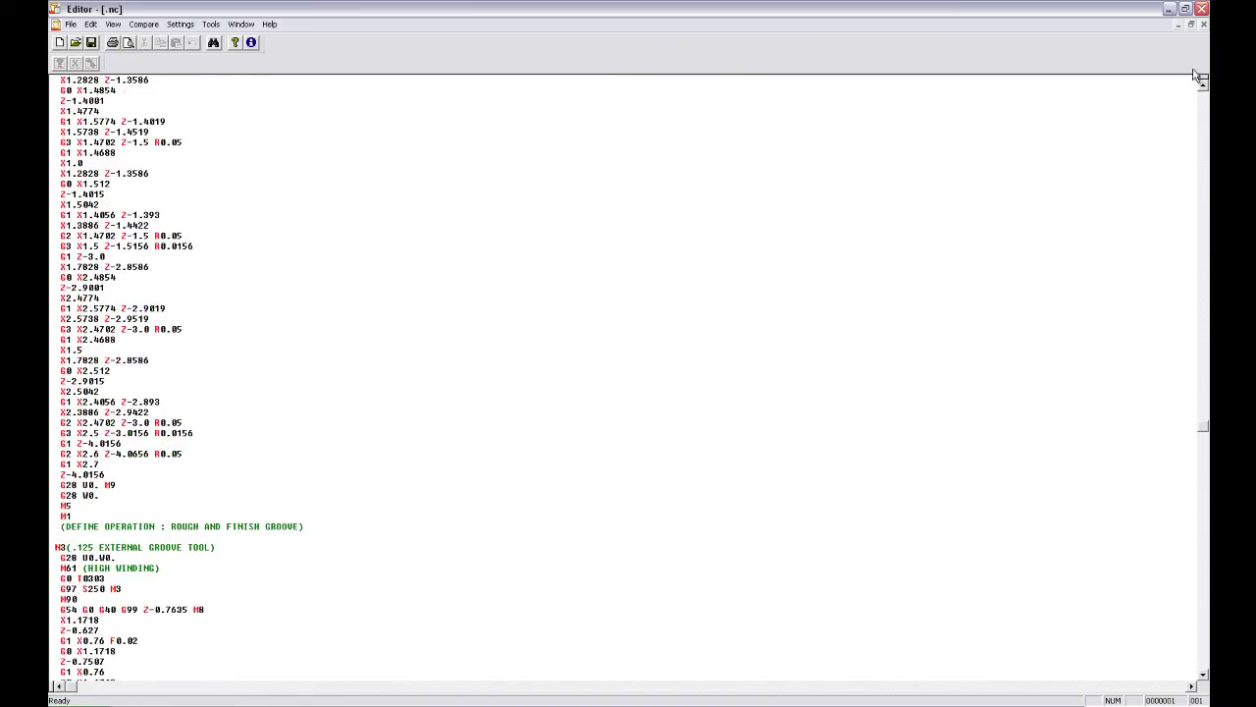
click(1202, 9)
Return to the Turn view with the stock, chuck, toolpaths and groove tool all in sight.
right_click(339, 603)
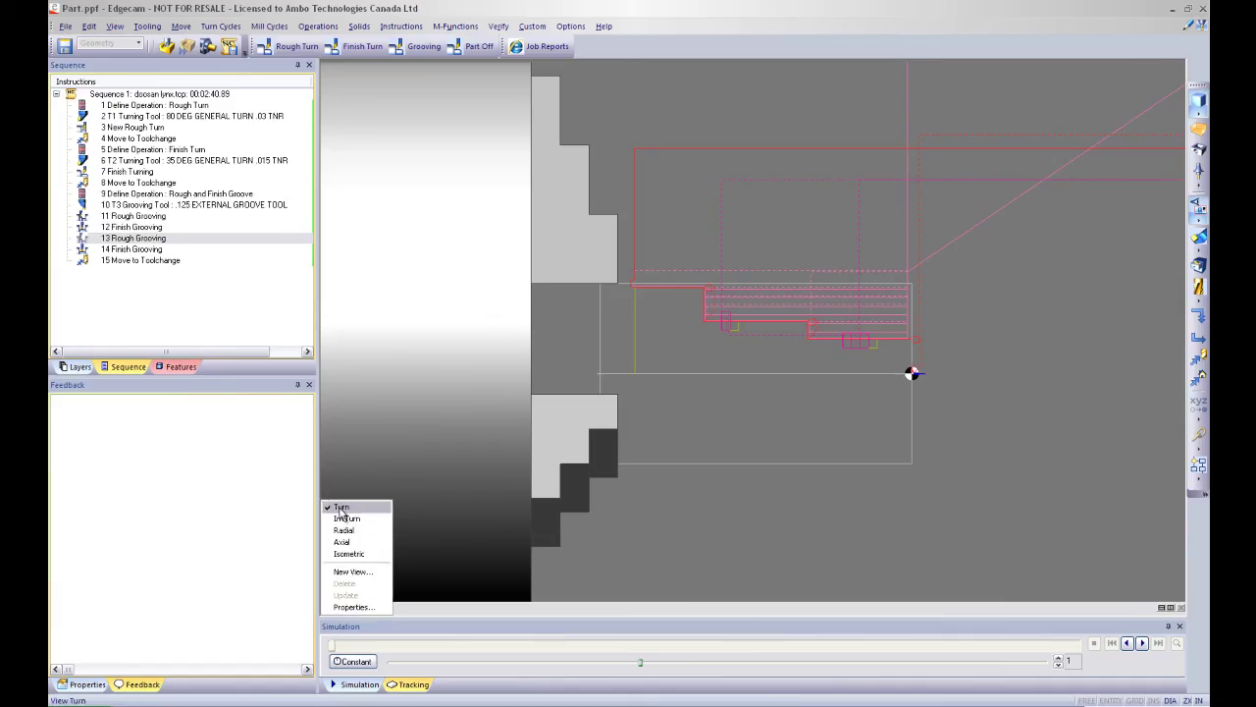
scroll(834, 368, down, 3)
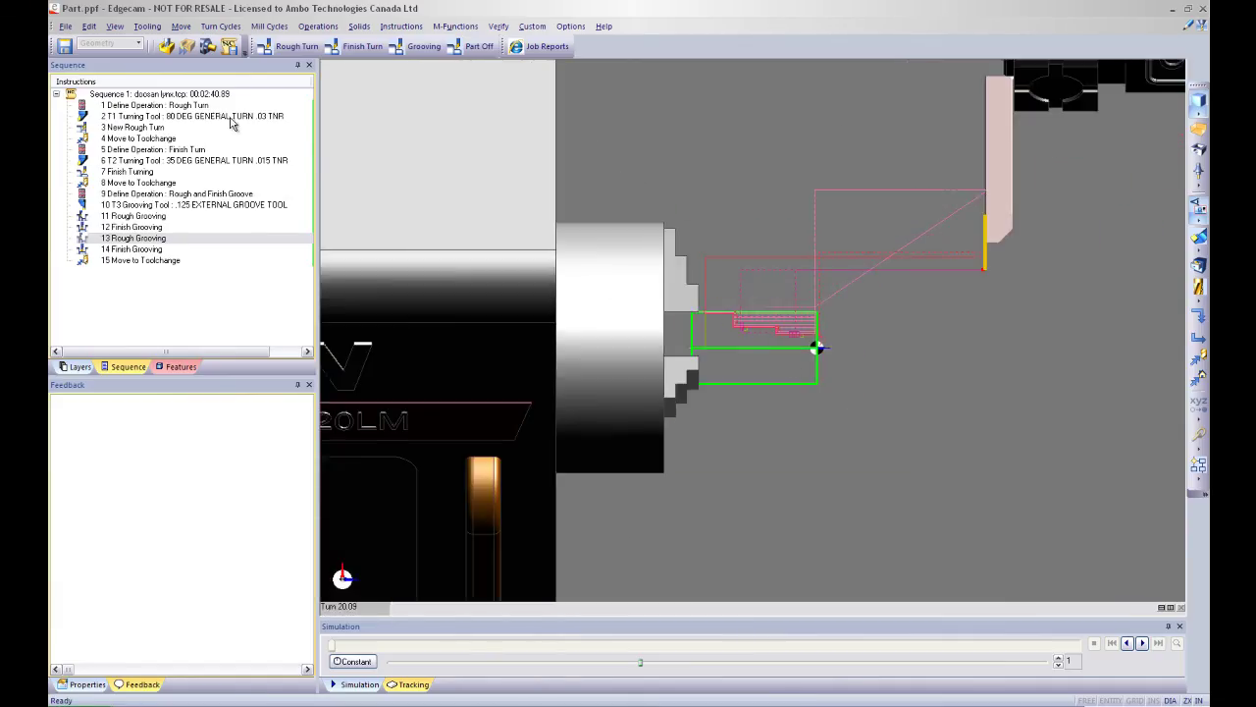